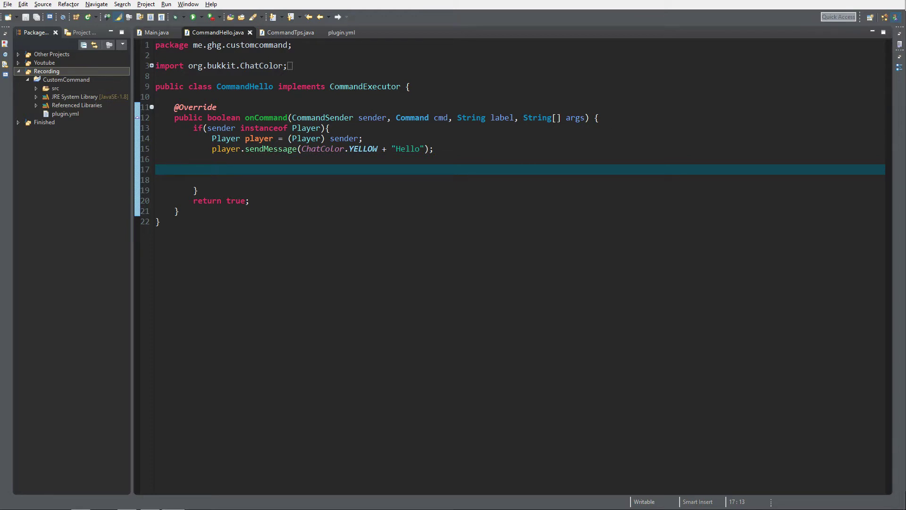
- After the Hello message, add an if(args != null) check enclosing an empty if(args.length == 1) block
{"action": "left_click_drag", "start_coordinate": [524, 118], "coordinate": [587, 118]}
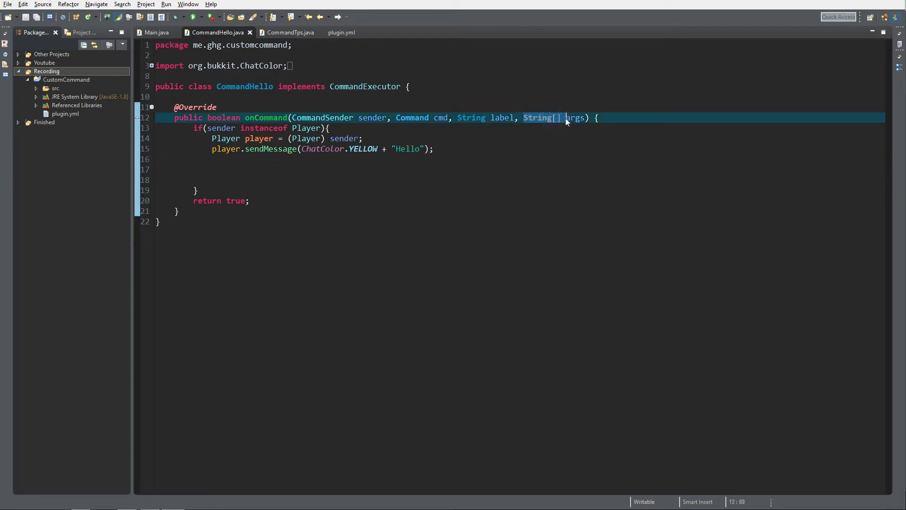
{"action": "left_click", "coordinate": [213, 170]}
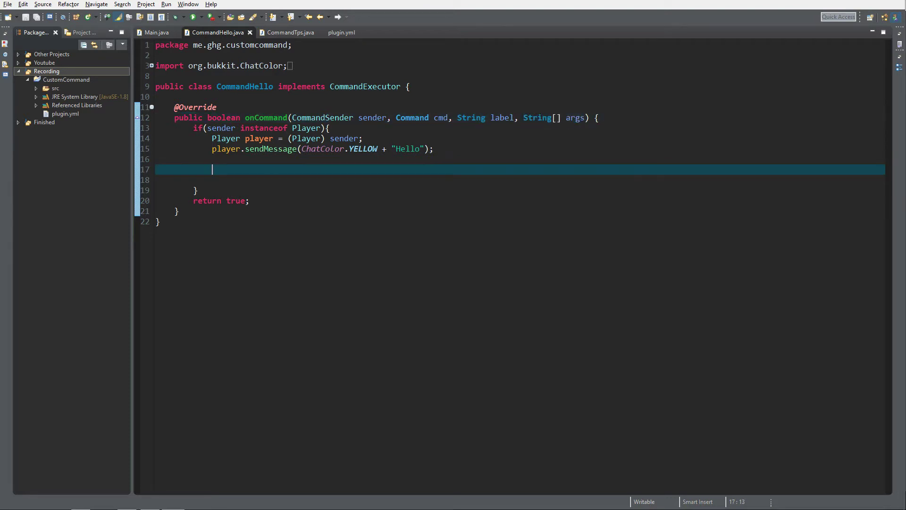
{"action": "left_click_drag", "start_coordinate": [565, 118], "coordinate": [586, 117]}
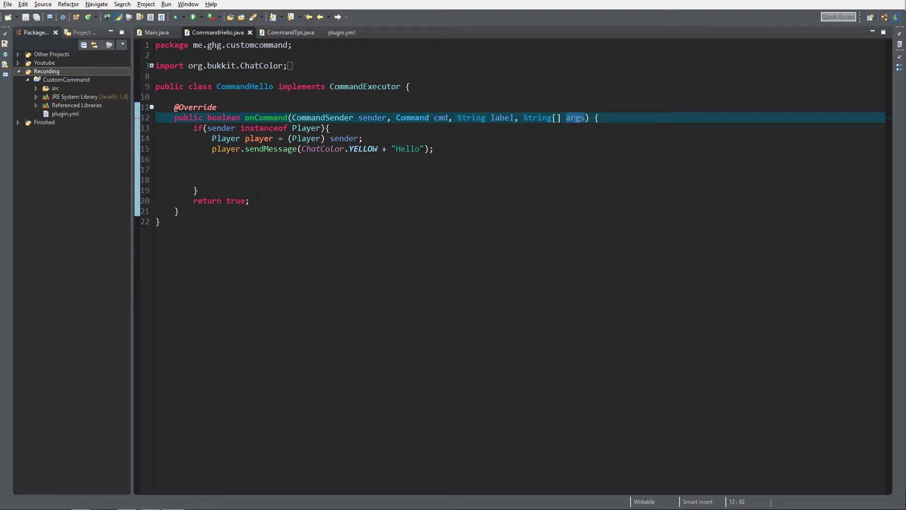
{"action": "left_click", "coordinate": [253, 171]}
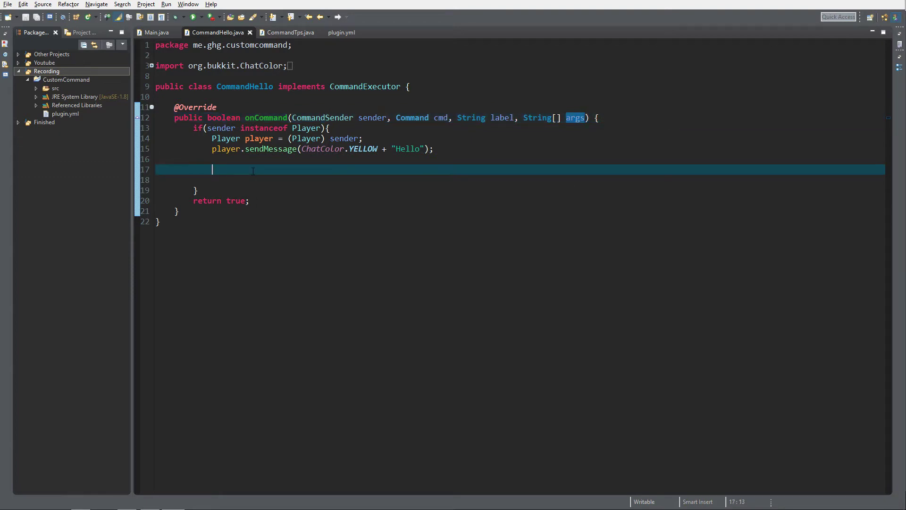
{"action": "type", "text": "if(args"}
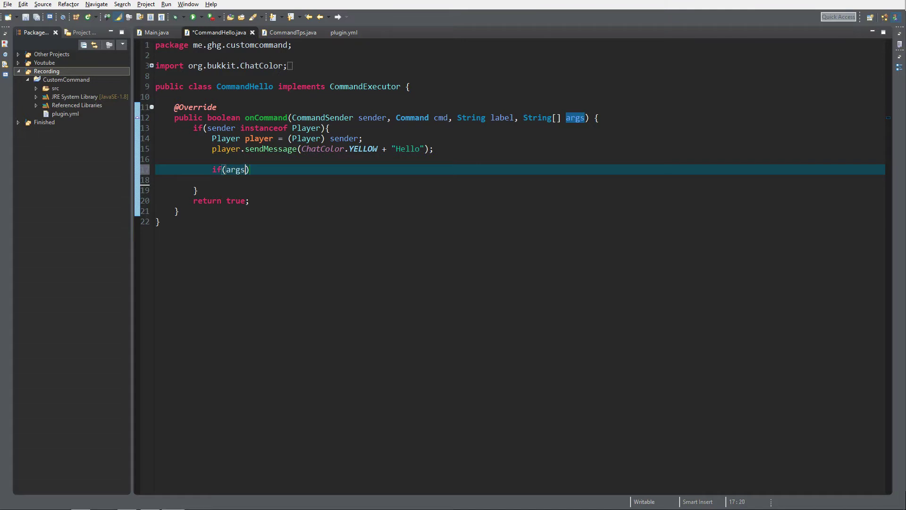
{"action": "type", "text": " ="}
{"action": "key", "text": "BackSpace"}
{"action": "type", "text": "!= "}
{"action": "type", "text": "null)"}
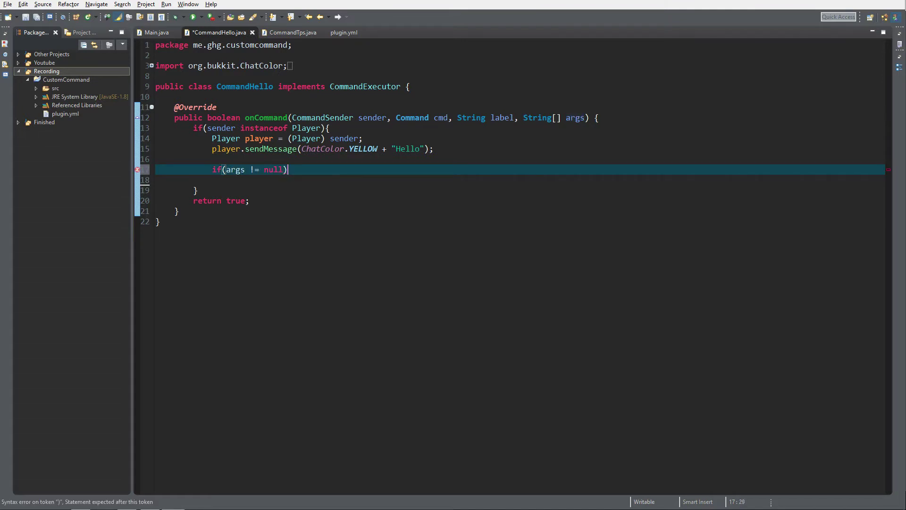
{"action": "type", "text": "{"}
{"action": "key", "text": "Return"}
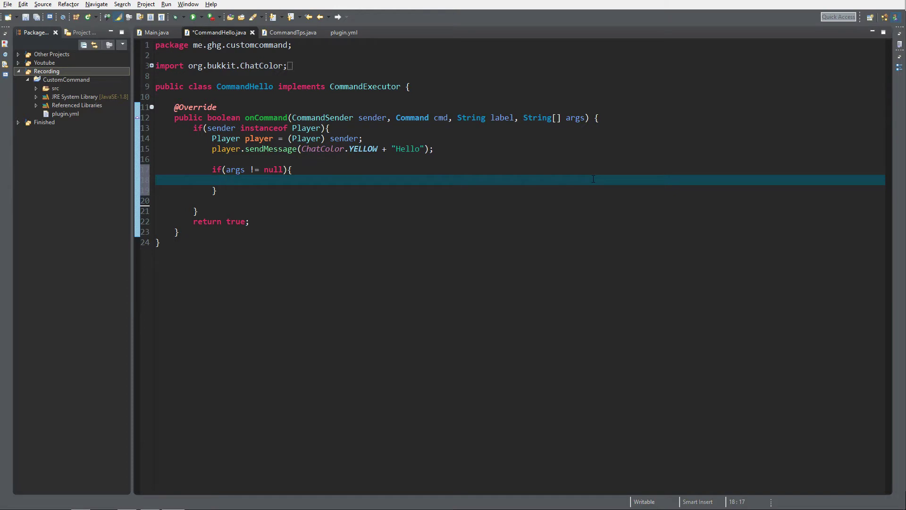
{"action": "type", "text": "if(a"}
{"action": "type", "text": "rgs.le"}
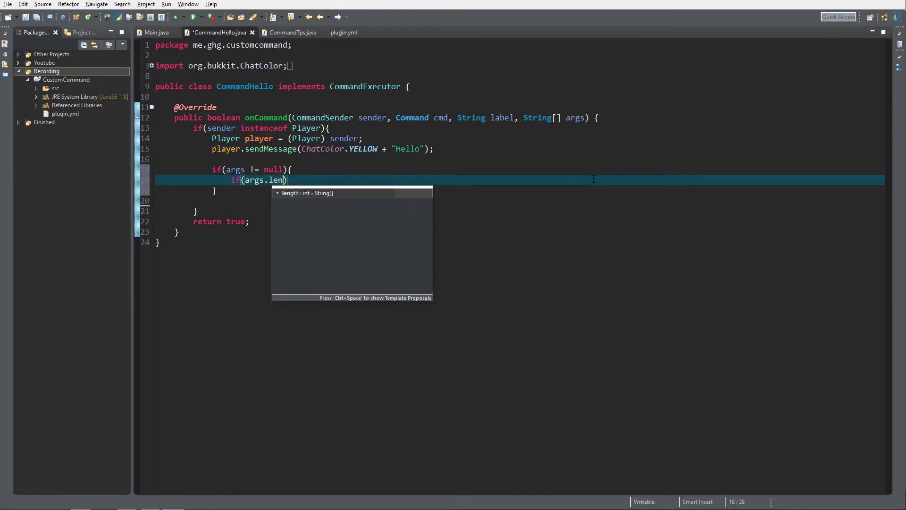
{"action": "type", "text": "ngth"}
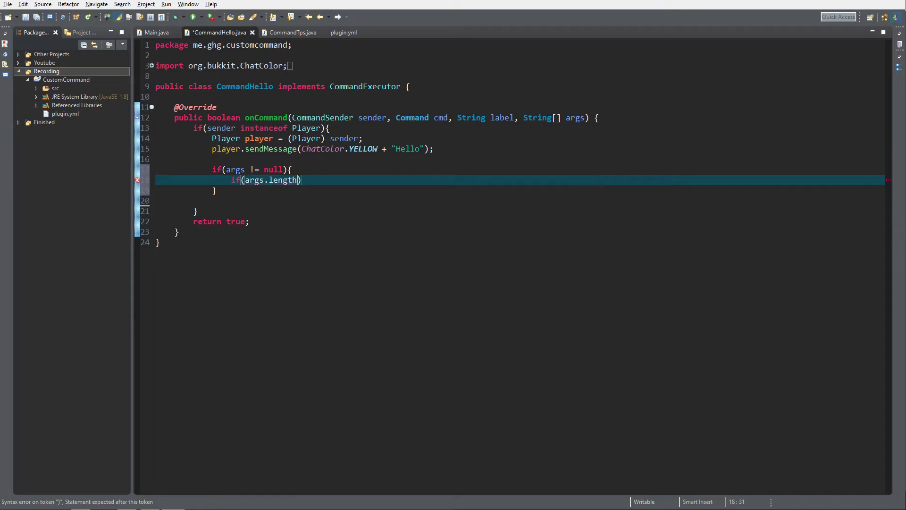
{"action": "type", "text": " == 1"}
{"action": "key", "text": "End"}
{"action": "type", "text": "{"}
{"action": "key", "text": "Return"}
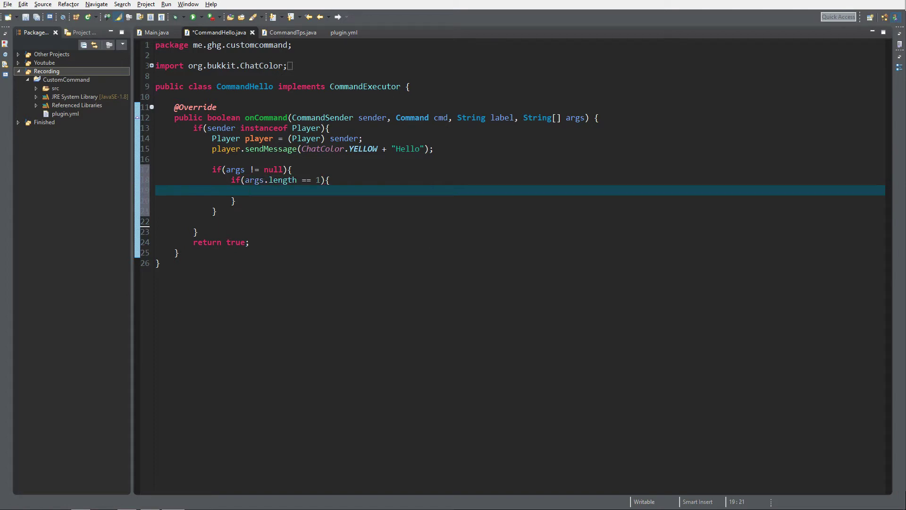
{"action": "key", "text": "ctrl+End"}
{"action": "key", "text": "Return"}
{"action": "key", "text": "Return"}
{"action": "type", "text": "/hello 1"}
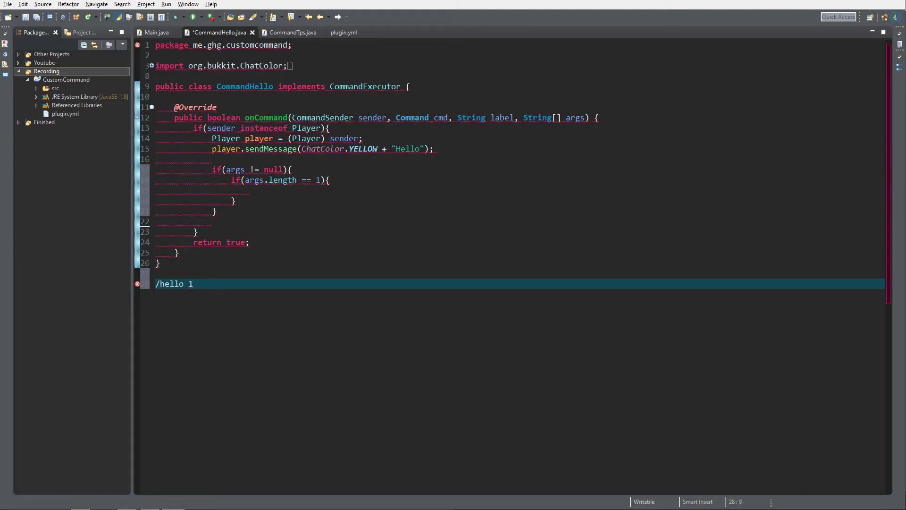
{"action": "type", "text": " 2 3 4"}
{"action": "key", "text": "shift+ctrl+Left"}
{"action": "key", "text": "shift+ctrl+Left"}
{"action": "key", "text": "shift+ctrl+Left"}
{"action": "type", "text": "0"}
{"action": "double_click", "coordinate": [191, 283]}
{"action": "type", "text": "1 2 3 4"}
{"action": "type", "text": " 5 6"}
{"action": "key", "text": "BackSpace"}
{"action": "key", "text": "BackSpace"}
{"action": "key", "text": "BackSpace"}
{"action": "key", "text": "BackSpace"}
{"action": "key", "text": "BackSpace"}
{"action": "key", "text": "BackSpace"}
{"action": "key", "text": "BackSpace"}
{"action": "key", "text": "BackSpace"}
{"action": "key", "text": "BackSpace"}
{"action": "key", "text": "BackSpace"}
{"action": "key", "text": "BackSpace"}
{"action": "key", "text": "BackSpace"}
{"action": "key", "text": "BackSpace"}
{"action": "key", "text": "BackSpace"}
{"action": "key", "text": "BackSpace"}
{"action": "key", "text": "BackSpace"}
{"action": "key", "text": "BackSpace"}
{"action": "key", "text": "BackSpace"}
{"action": "key", "text": "BackSpace"}
{"action": "key", "text": "BackSpace"}
{"action": "key", "text": "BackSpace"}
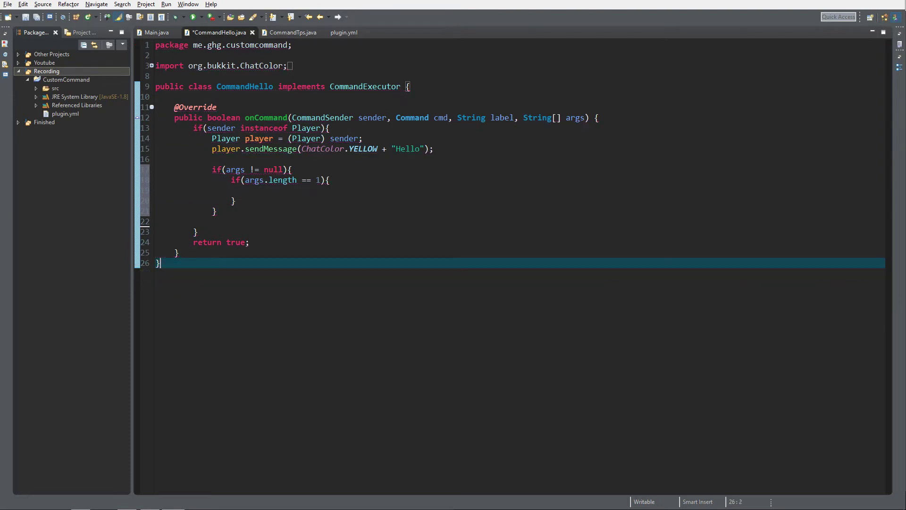
- Inside the one-argument block, write a trial if(args[0] == "dude") block, restoring index 0
{"action": "left_click", "coordinate": [313, 189]}
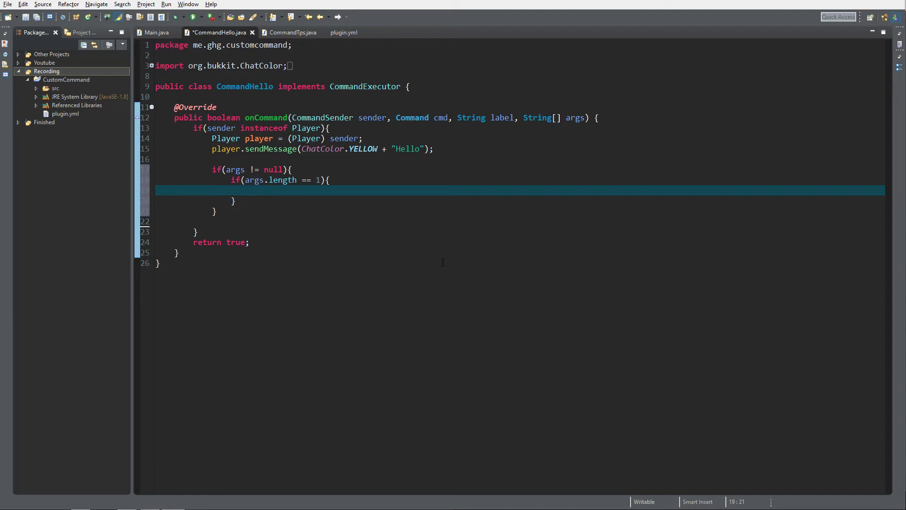
{"action": "type", "text": "if("}
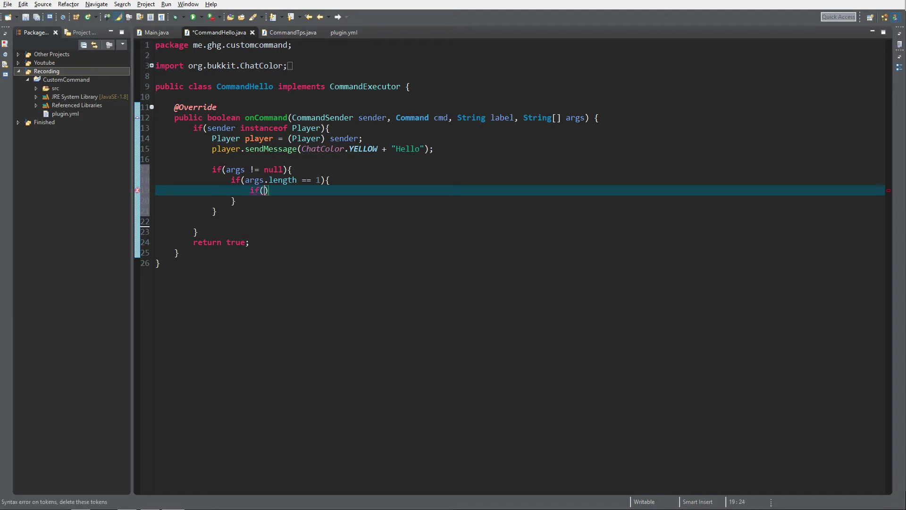
{"action": "type", "text": "args[0"}
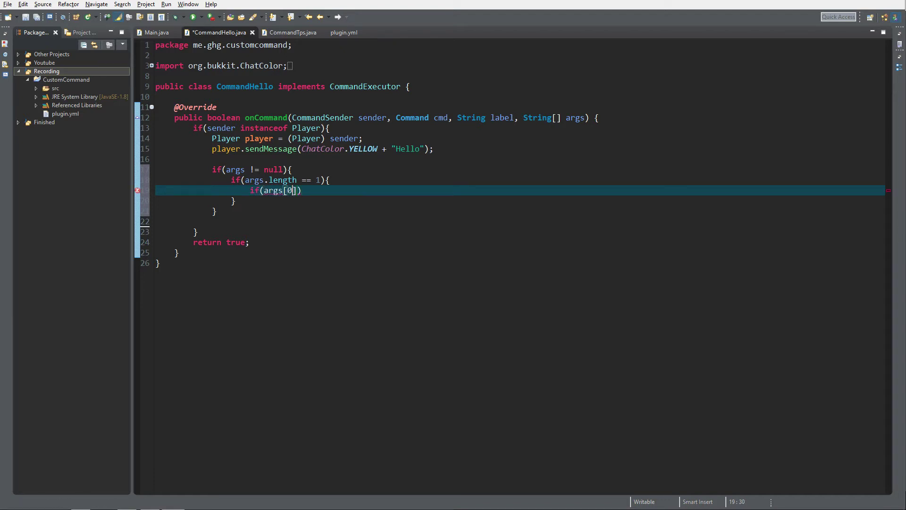
{"action": "key", "text": "Right"}
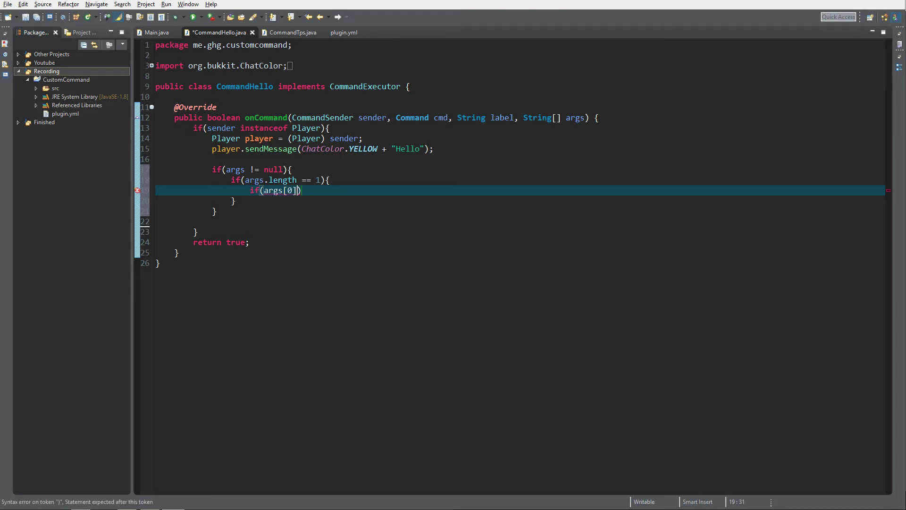
{"action": "key", "text": "Left"}
{"action": "key", "text": "Left"}
{"action": "key", "text": "Delete"}
{"action": "type", "text": "2"}
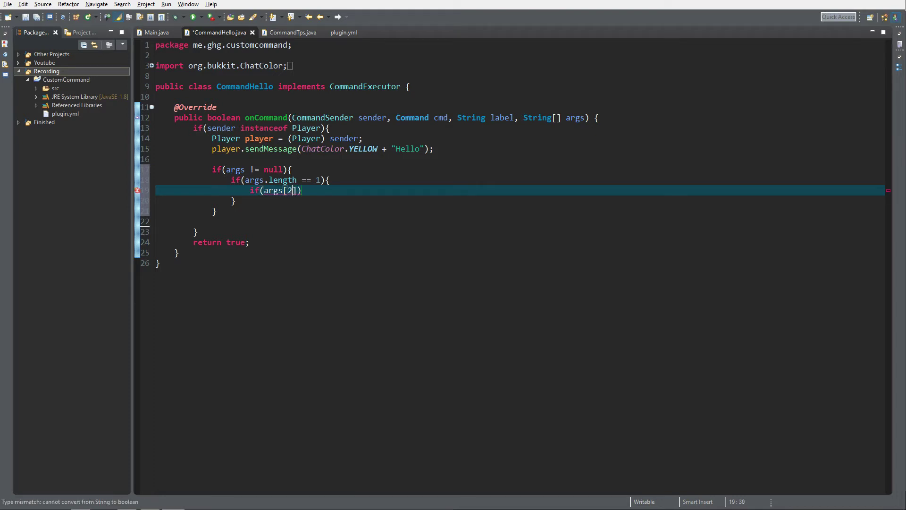
{"action": "key", "text": "BackSpace"}
{"action": "type", "text": "0"}
{"action": "key", "text": "Right"}
{"action": "type", "text": "== \"dude"}
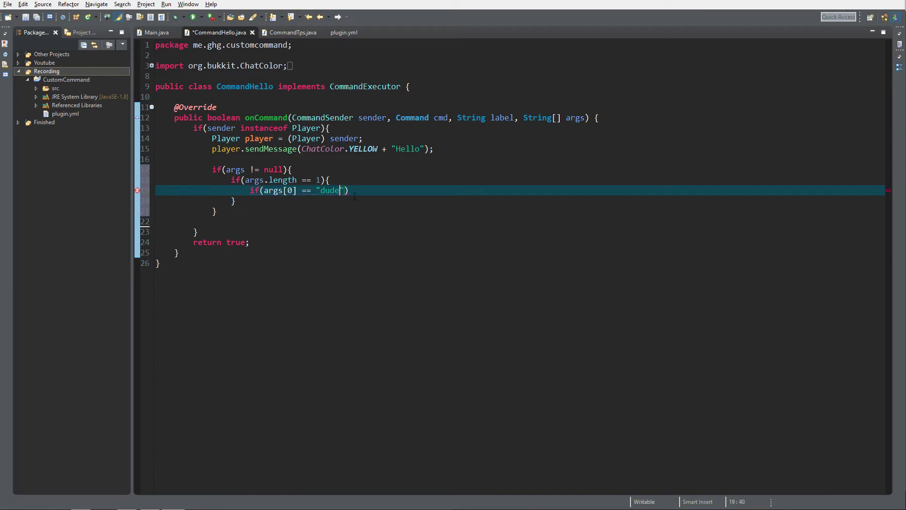
{"action": "key", "text": "End"}
{"action": "key", "text": "Return"}
{"action": "type", "text": "{"}
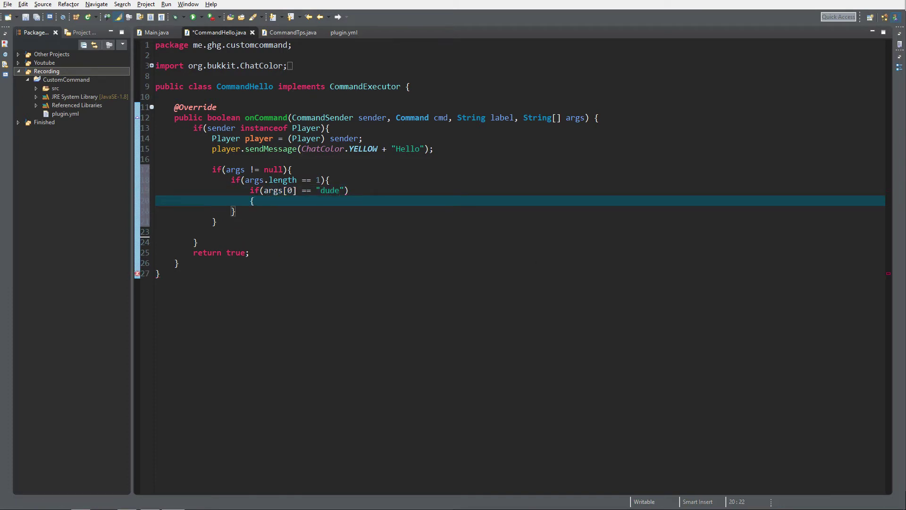
{"action": "key", "text": "Return"}
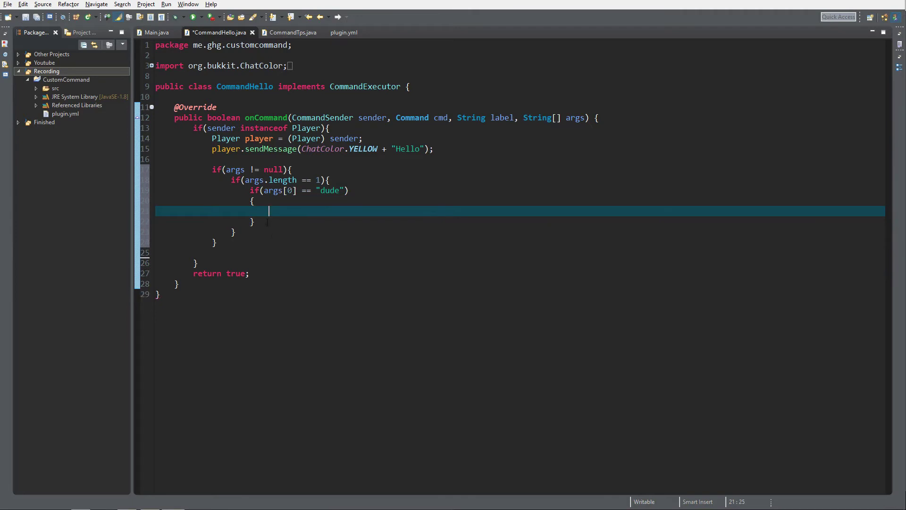
- Copy and paste the dude if-block twice, then undo both pastes
{"action": "left_click_drag", "start_coordinate": [255, 221], "coordinate": [249, 190]}
{"action": "key", "text": "ctrl+c"}
{"action": "key", "text": "ctrl+v"}
{"action": "key", "text": "ctrl+v"}
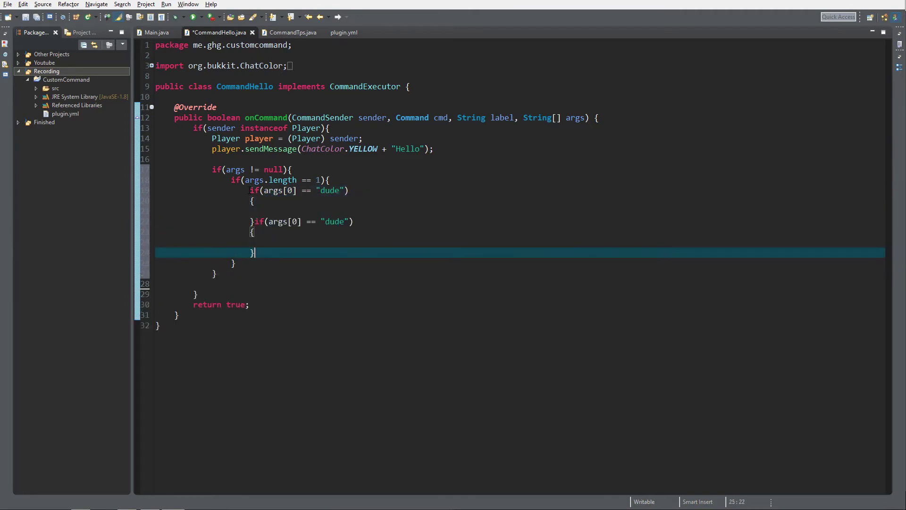
{"action": "key", "text": "ctrl+v"}
{"action": "key", "text": "ctrl+v"}
{"action": "key", "text": "ctrl+v"}
{"action": "key", "text": "ctrl+z"}
{"action": "key", "text": "ctrl+z"}
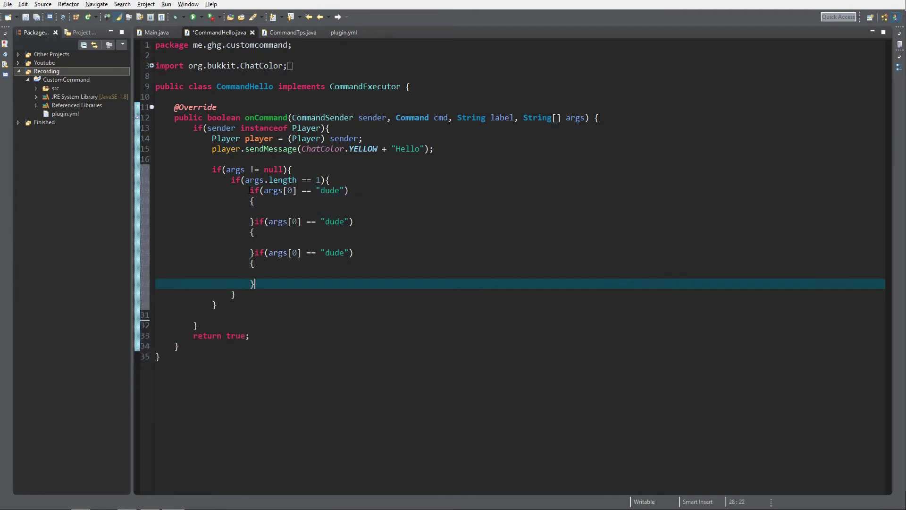
{"action": "key", "text": "ctrl+z"}
{"action": "key", "text": "ctrl+z"}
- Delete the dude if-block, leaving the args.length == 1 body empty
{"action": "key", "text": "BackSpace"}
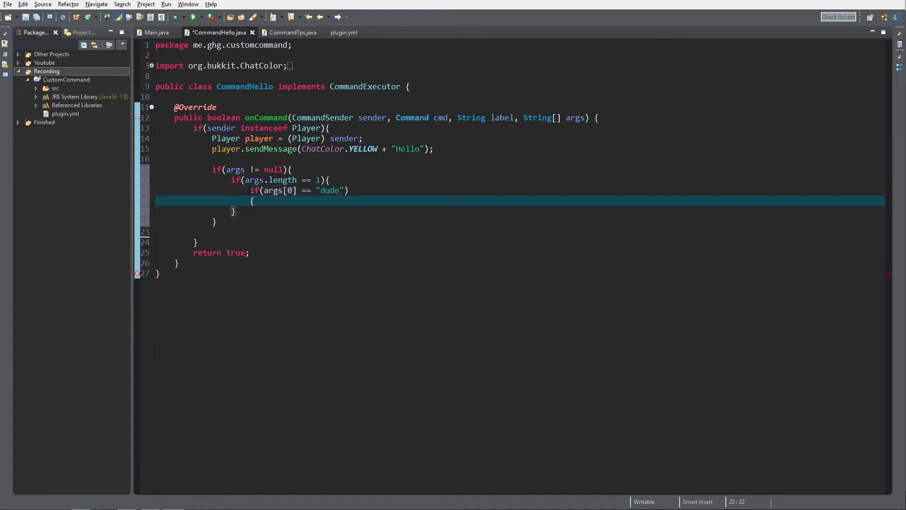
{"action": "key", "text": "Tab"}
{"action": "key", "text": "Tab"}
{"action": "key", "text": "BackSpace"}
{"action": "key", "text": "BackSpace"}
{"action": "key", "text": "BackSpace"}
{"action": "key", "text": "BackSpace"}
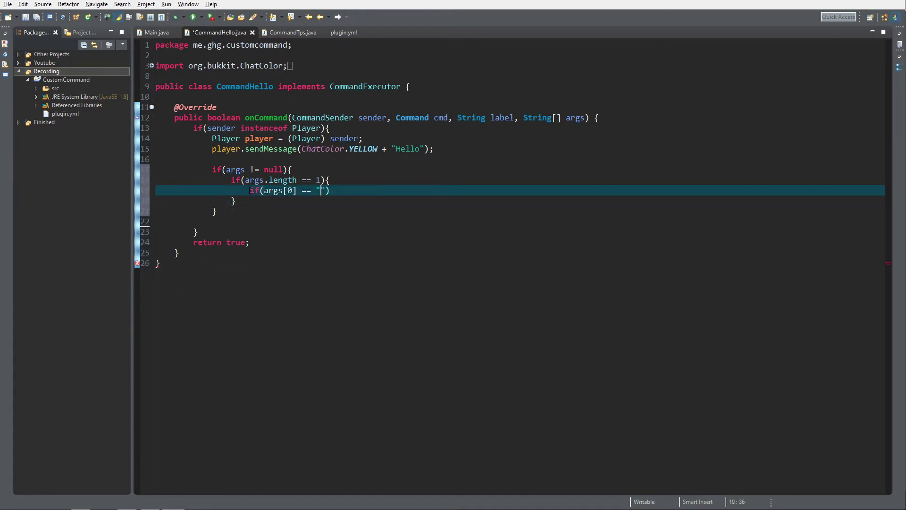
{"action": "key", "text": "BackSpace"}
{"action": "key", "text": "BackSpace"}
{"action": "key", "text": "BackSpace"}
{"action": "key", "text": "BackSpace"}
{"action": "key", "text": "BackSpace"}
{"action": "key", "text": "BackSpace"}
{"action": "key", "text": "BackSpace"}
{"action": "key", "text": "BackSpace"}
{"action": "key", "text": "BackSpace"}
{"action": "key", "text": "BackSpace"}
{"action": "key", "text": "BackSpace"}
{"action": "key", "text": "BackSpace"}
{"action": "left_click", "coordinate": [293, 169]}
{"action": "mouse_move", "coordinate": [293, 170]}
{"action": "left_mouse_down"}
{"action": "mouse_move", "coordinate": [212, 169]}
{"action": "mouse_move", "coordinate": [333, 180]}
{"action": "left_mouse_up"}
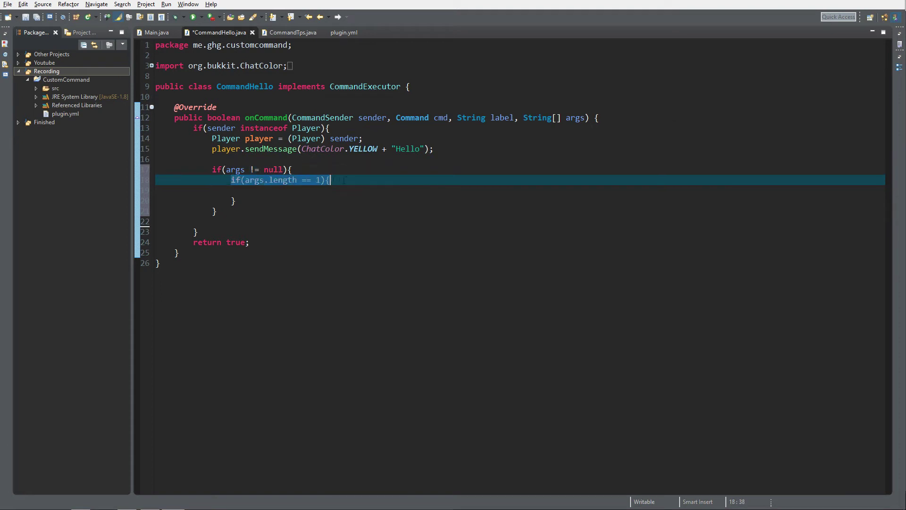
- Write switch(args[0]) with case "m8", case "dude" and default, each ending in break
{"action": "left_click", "coordinate": [307, 192]}
{"action": "type", "text": "switch"}
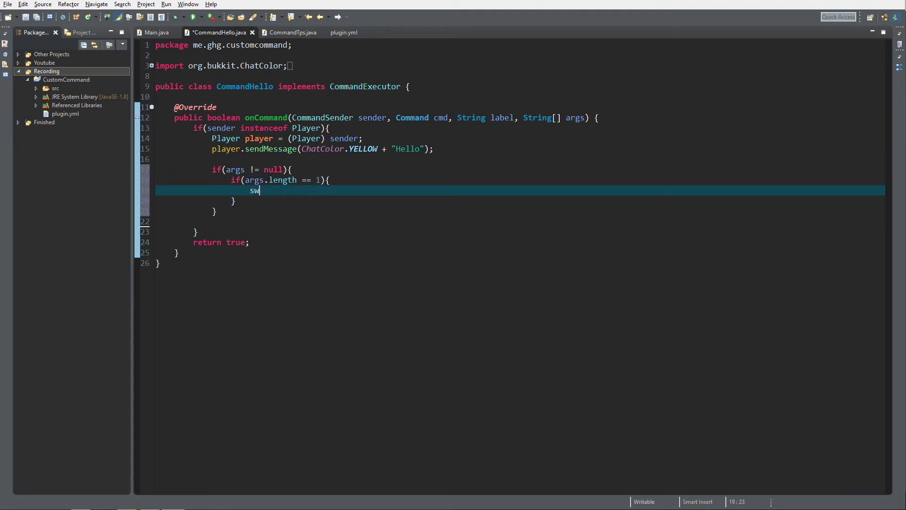
{"action": "type", "text": "(args["}
{"action": "type", "text": "0])"}
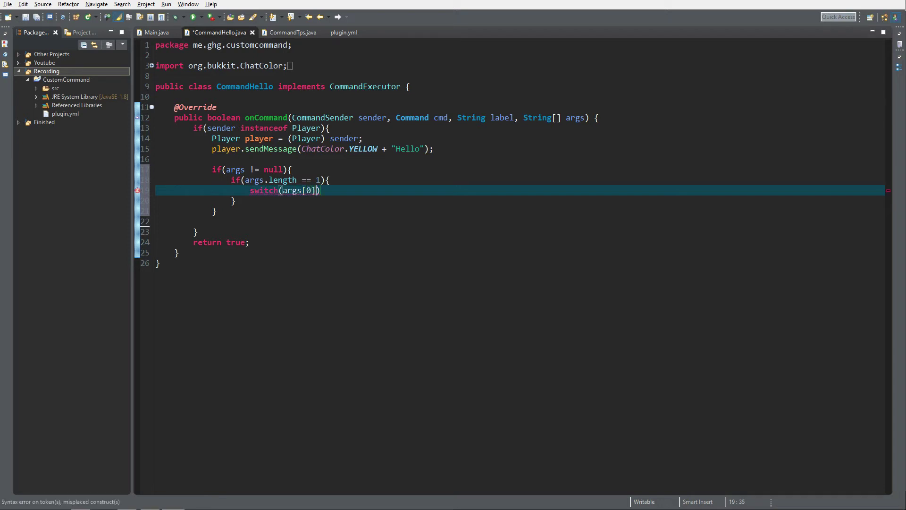
{"action": "type", "text": "{"}
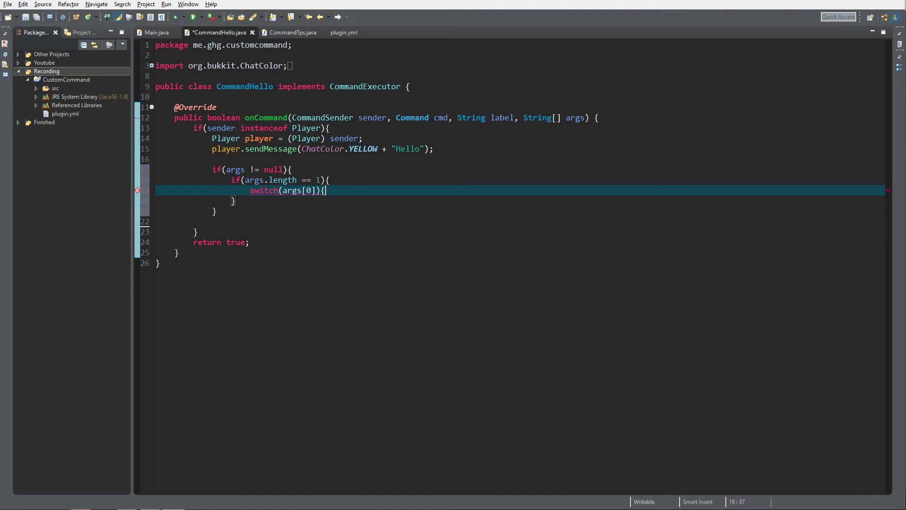
{"action": "key", "text": "Return"}
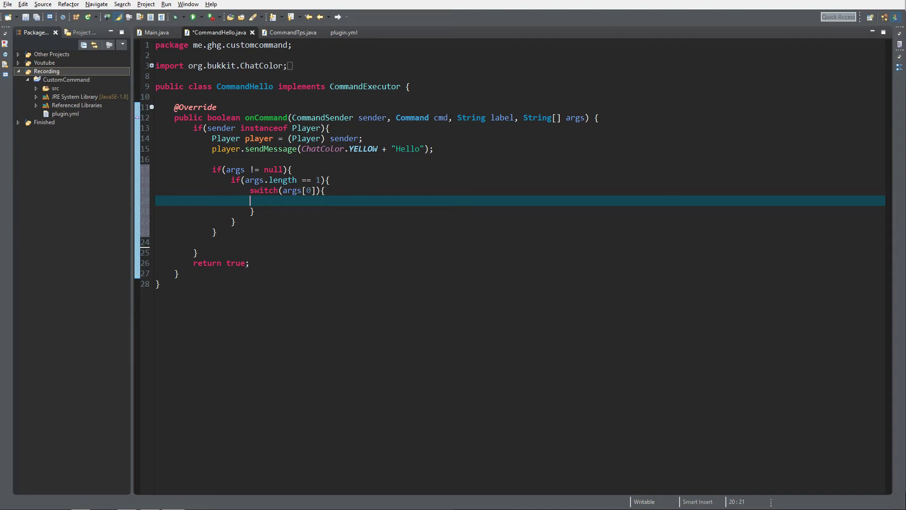
{"action": "type", "text": "case "}
{"action": "type", "text": "\""}
{"action": "type", "text": "m8\""}
{"action": "type", "text": ":"}
{"action": "key", "text": "Return"}
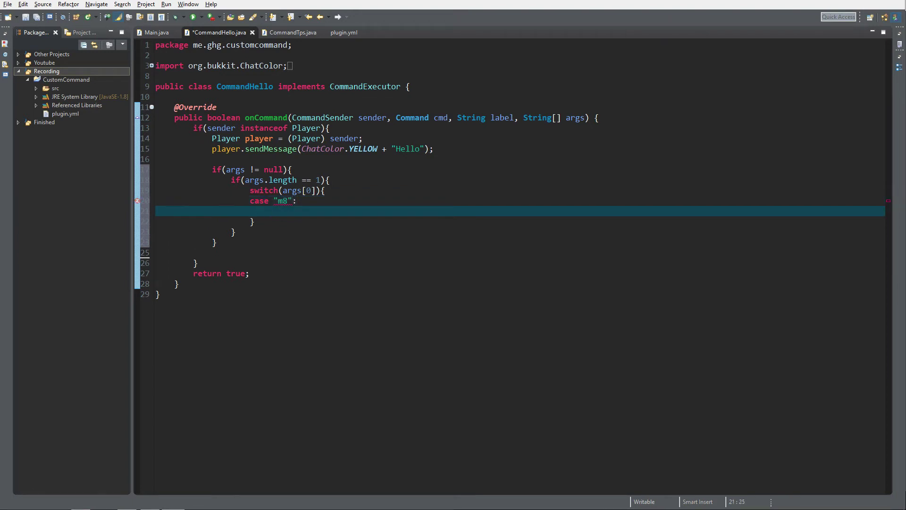
{"action": "type", "text": "break"}
{"action": "type", "text": ";"}
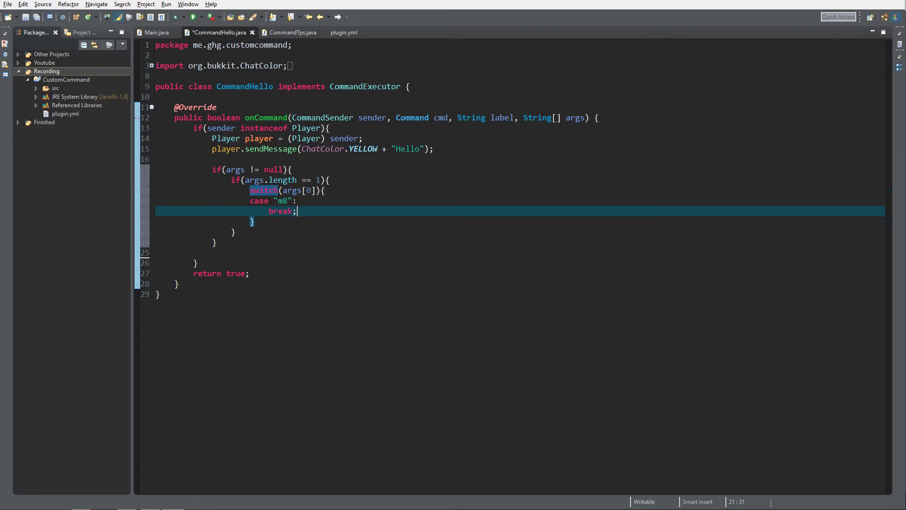
{"action": "key", "text": "Return"}
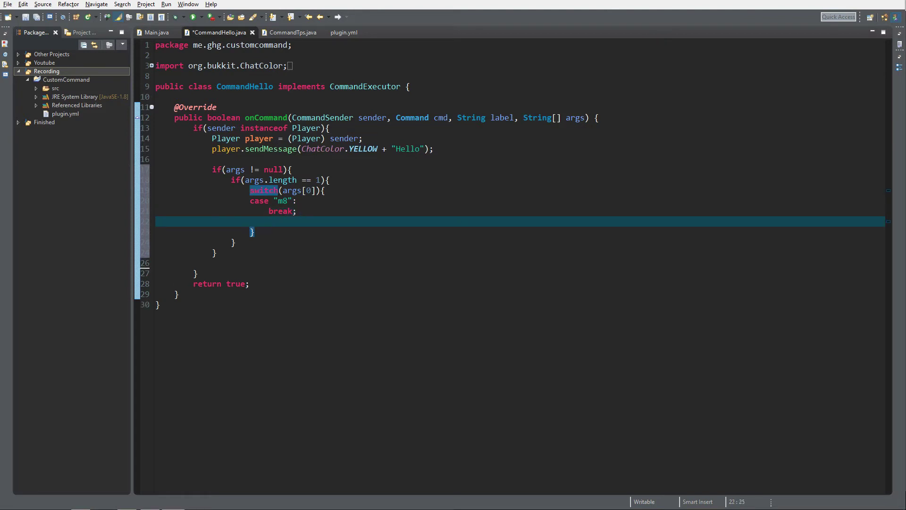
{"action": "type", "text": "case \""}
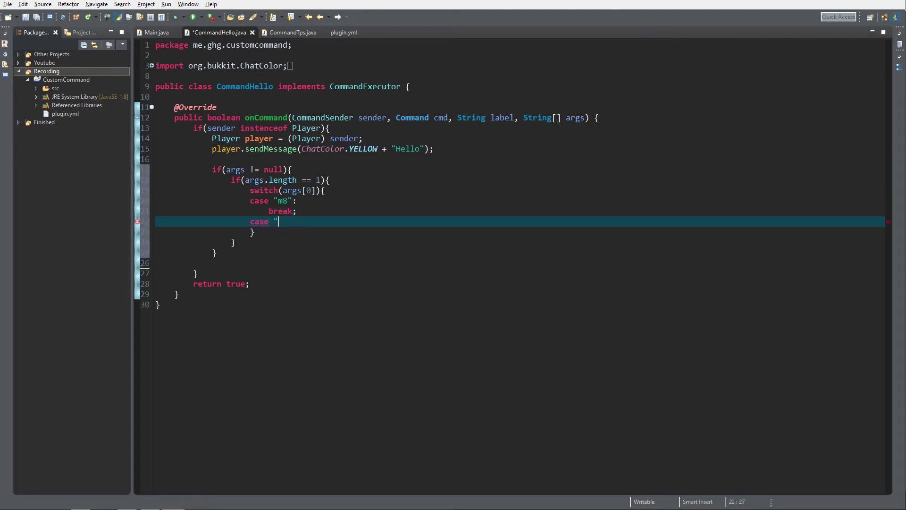
{"action": "type", "text": "dude\""}
{"action": "type", "text": ":"}
{"action": "key", "text": "Return"}
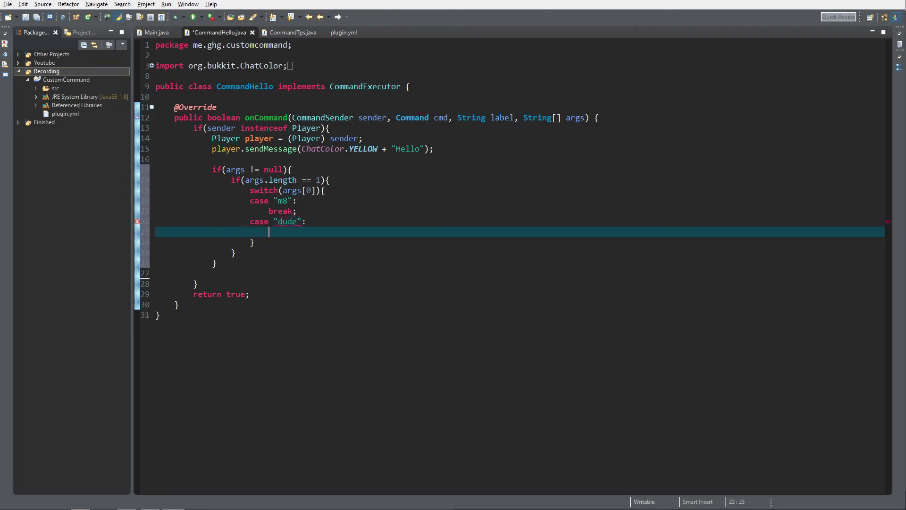
{"action": "type", "text": "bream"}
{"action": "key", "text": "BackSpace"}
{"action": "key", "text": "BackSpace"}
{"action": "type", "text": "ak;"}
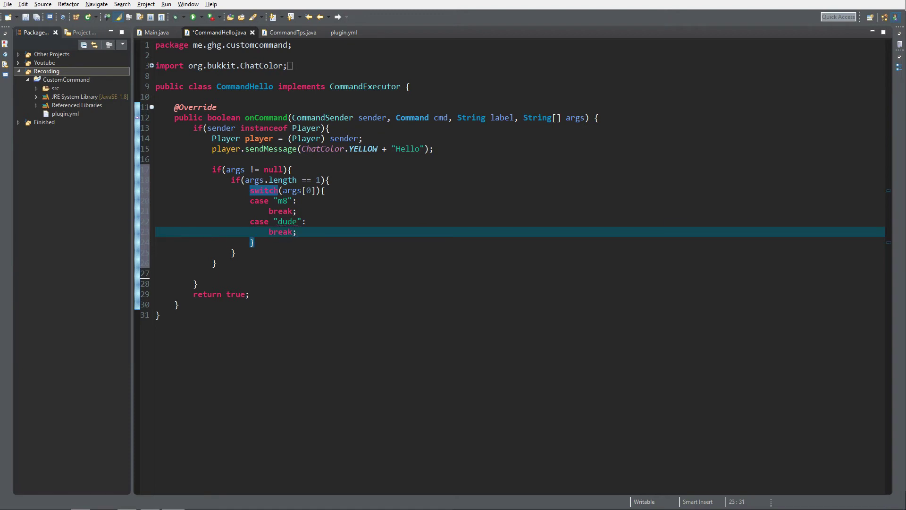
{"action": "key", "text": "Return"}
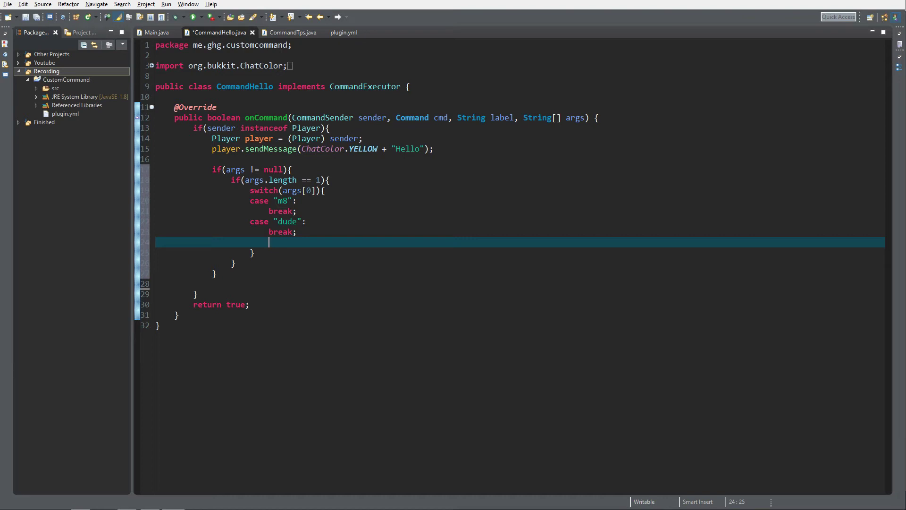
{"action": "type", "text": "default"}
{"action": "type", "text": ":"}
{"action": "key", "text": "Return"}
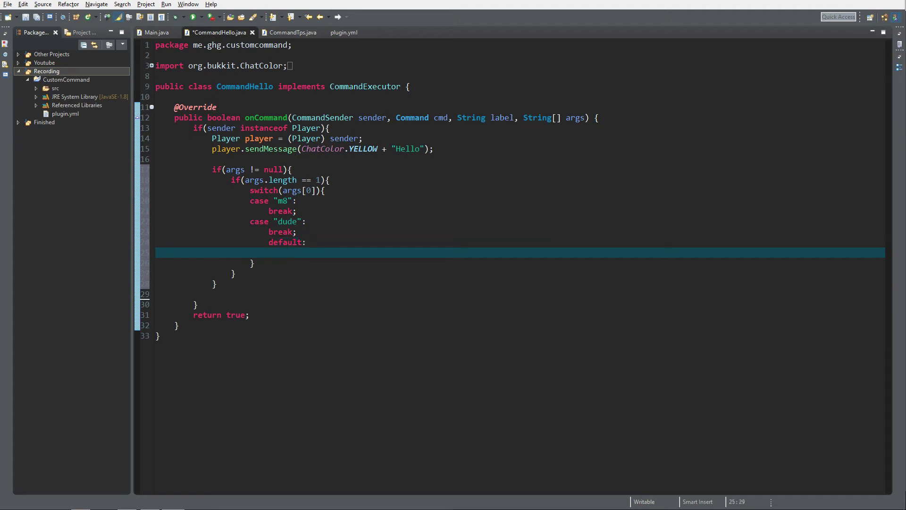
{"action": "type", "text": "break"}
{"action": "type", "text": ";"}
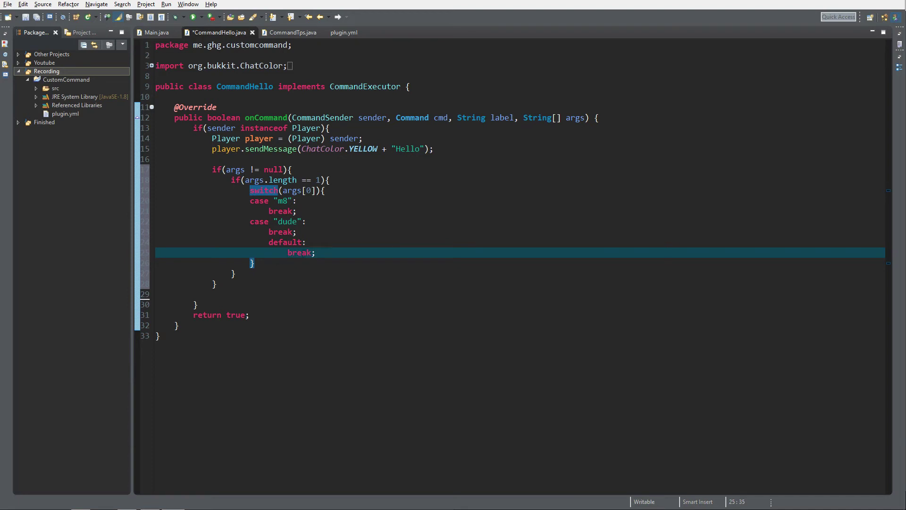
- Select the switch block and then the whole onCommand method to review them
{"action": "left_click_drag", "start_coordinate": [315, 252], "coordinate": [233, 190]}
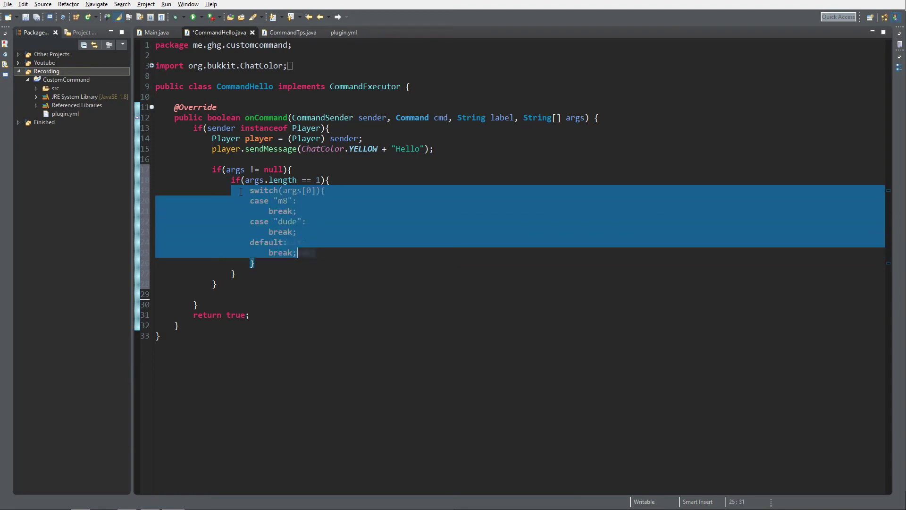
{"action": "left_click", "coordinate": [241, 191]}
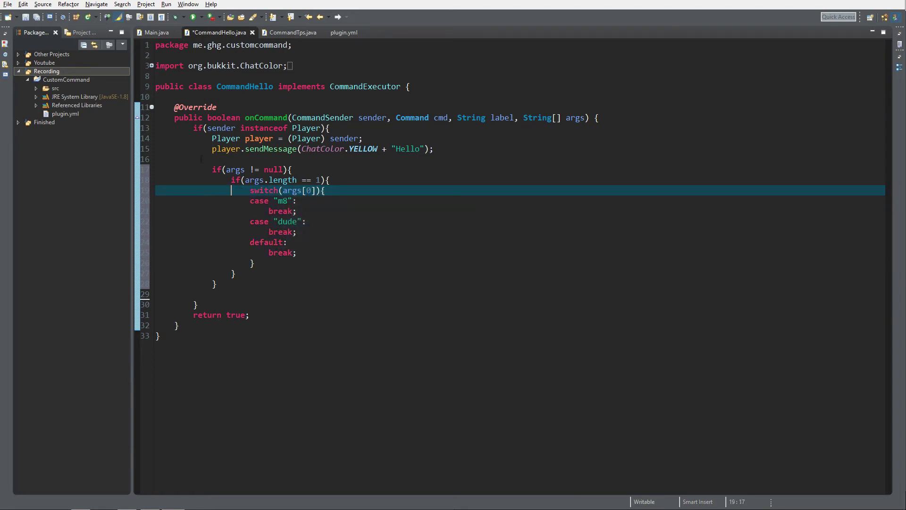
{"action": "left_click_drag", "start_coordinate": [174, 107], "coordinate": [159, 336]}
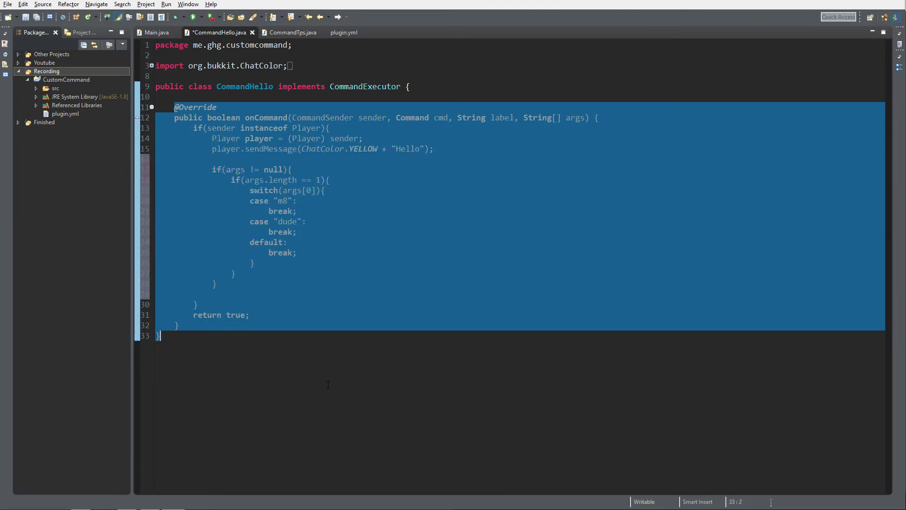
{"action": "left_click", "coordinate": [309, 204]}
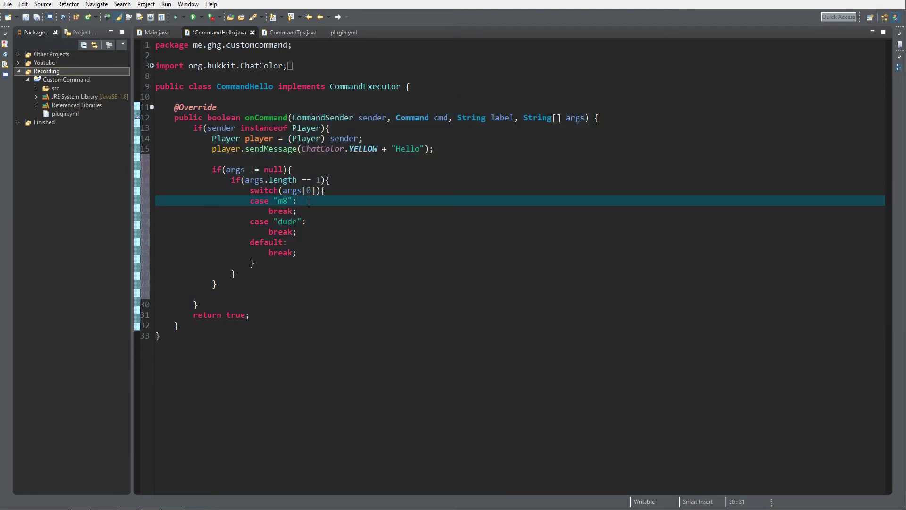
- Add player.sendMessage("Hi dude") under case "m8" and add blank lines between the cases
{"action": "key", "text": "Return"}
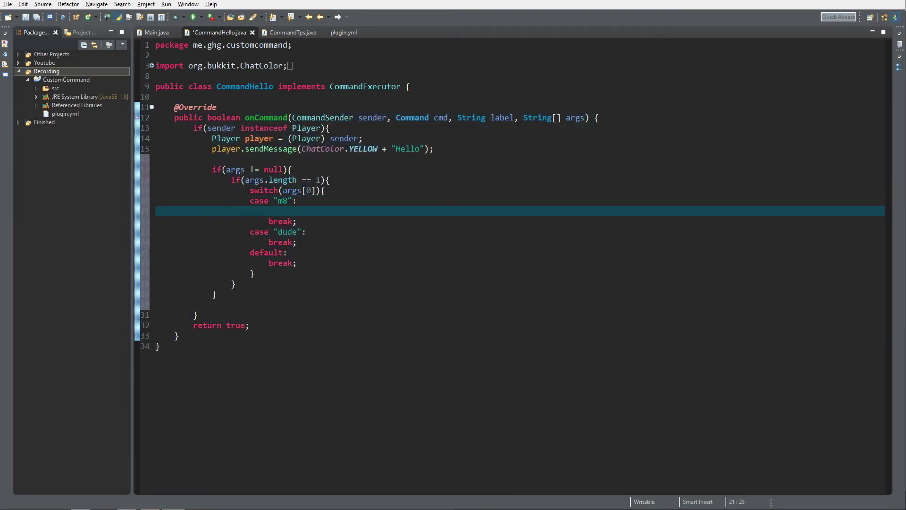
{"action": "type", "text": "player.s"}
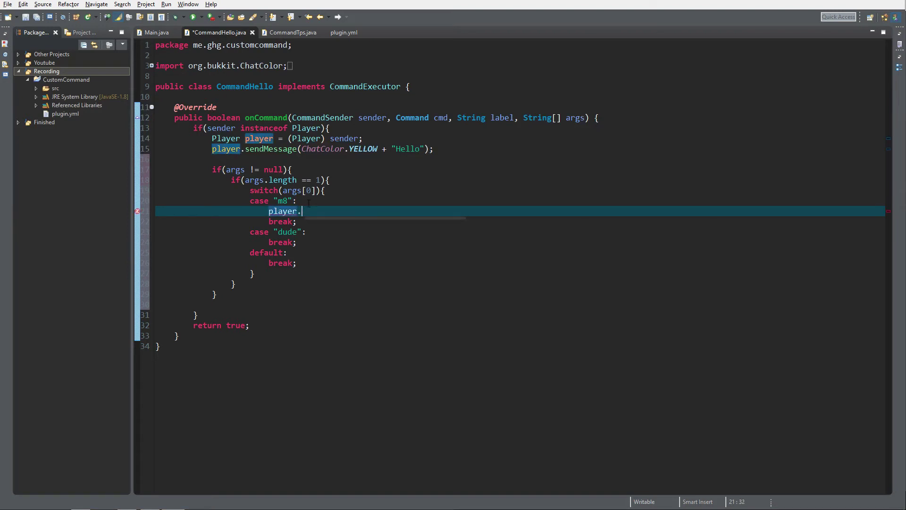
{"action": "type", "text": "end"}
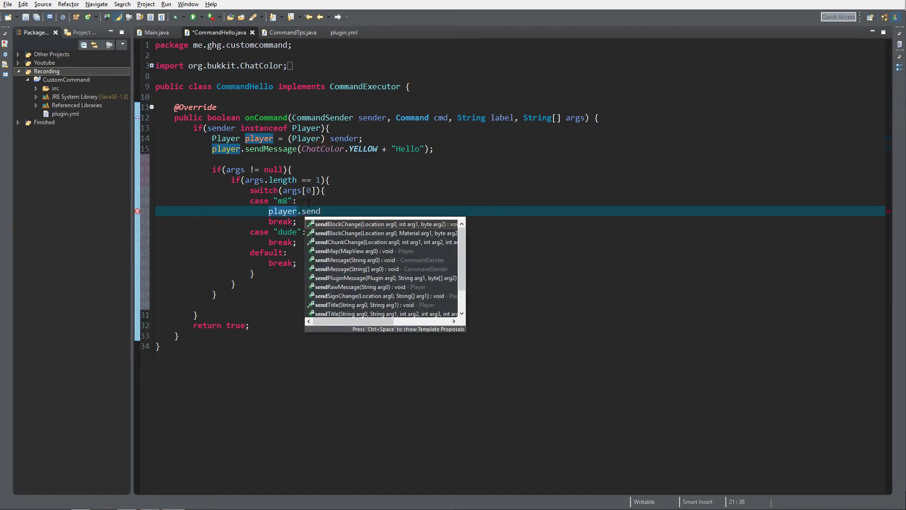
{"action": "type", "text": "Mes"}
{"action": "key", "text": "Return"}
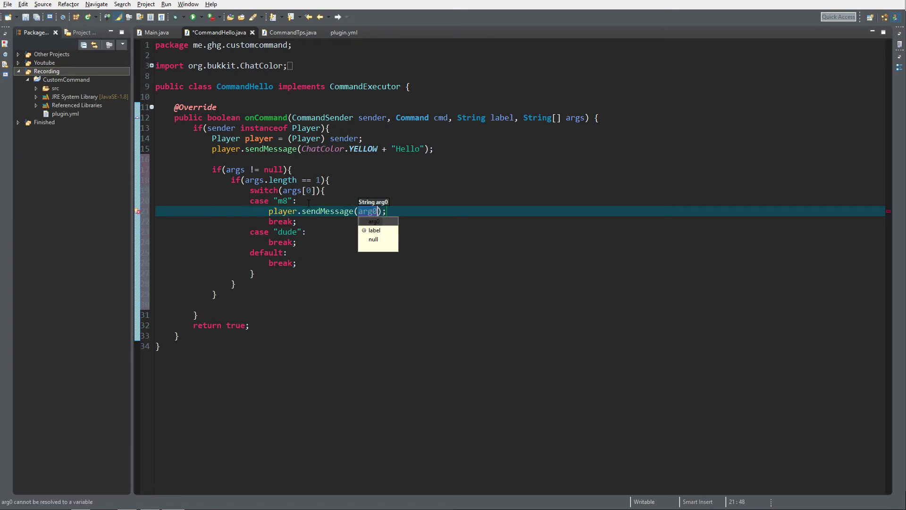
{"action": "type", "text": "\""}
{"action": "type", "text": "Hi dude"}
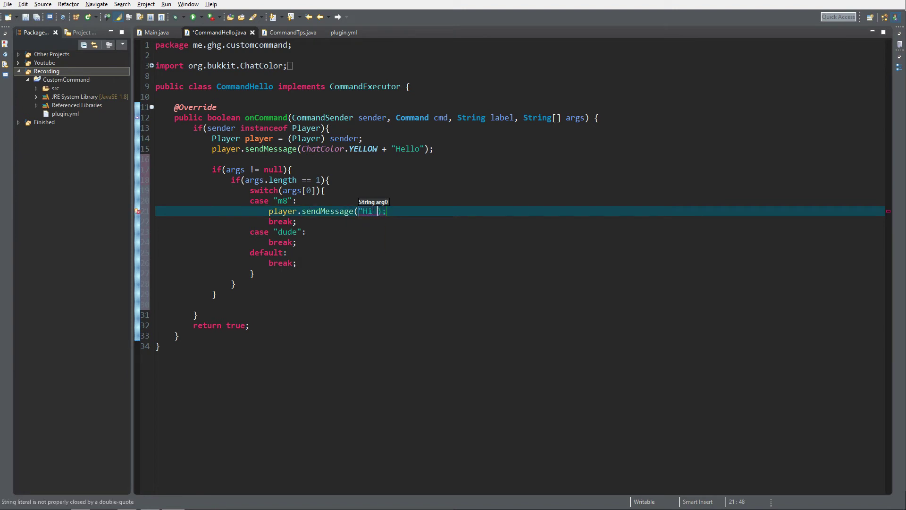
{"action": "type", "text": "\""}
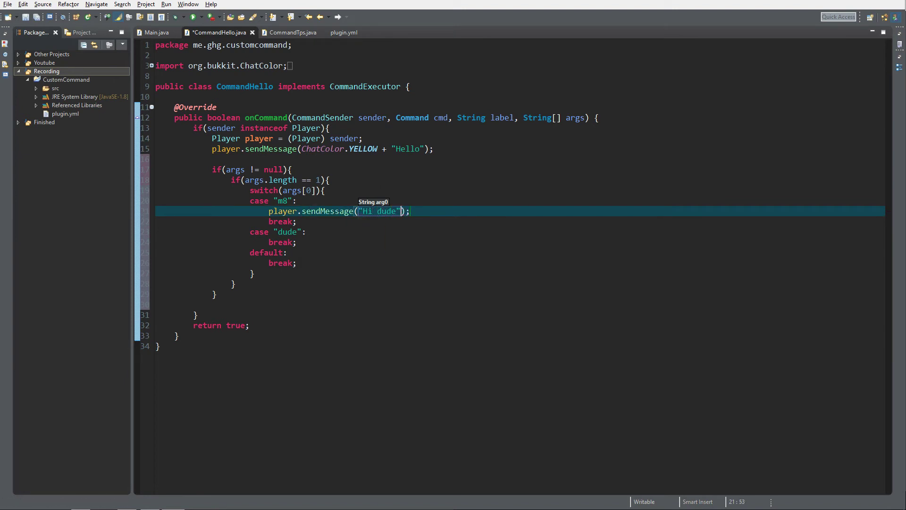
{"action": "left_click", "coordinate": [316, 235]}
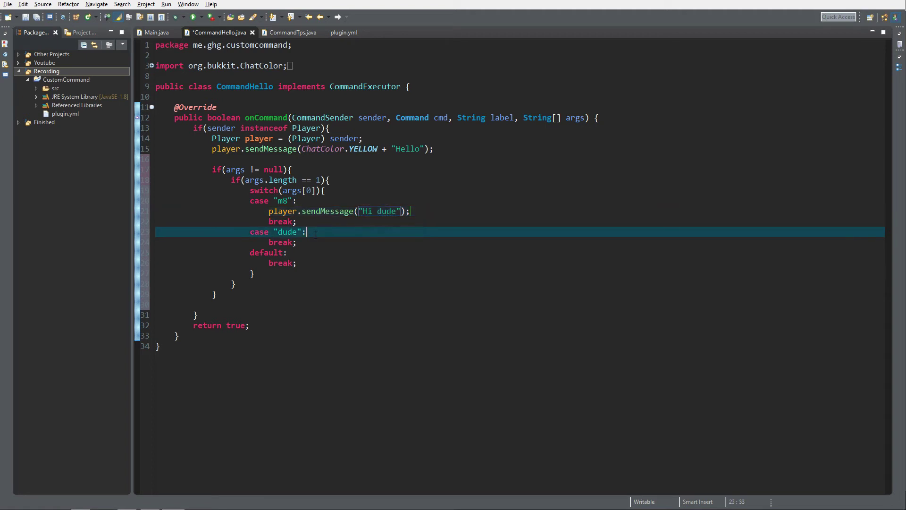
{"action": "key", "text": "Return"}
{"action": "left_click", "coordinate": [305, 221]}
{"action": "key", "text": "Return"}
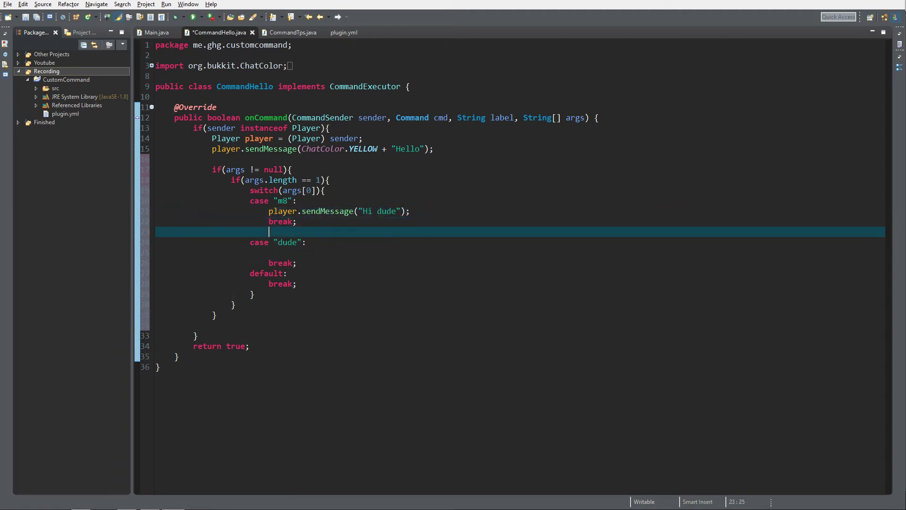
- Add player.sendMessage("Hi m8") under case "dude" and an empty line under default
{"action": "left_click", "coordinate": [312, 252]}
{"action": "type", "text": "play"}
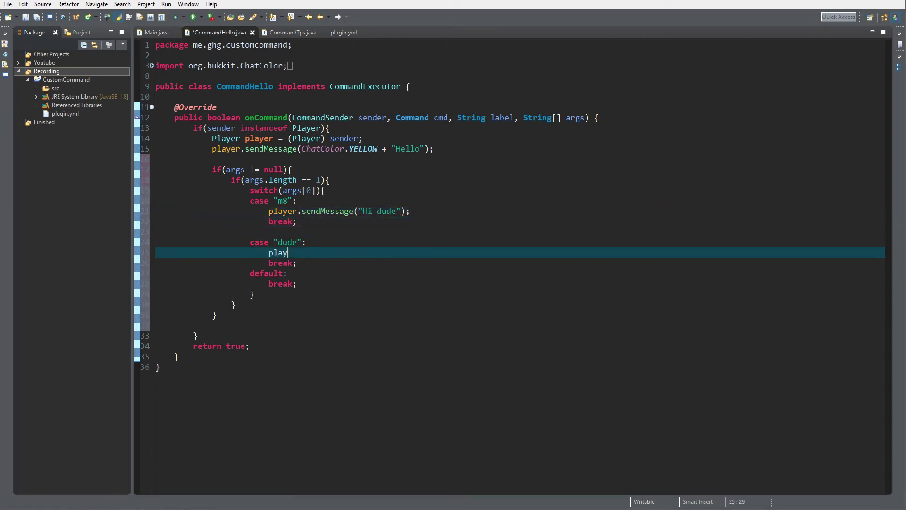
{"action": "type", "text": "er.sendMe"}
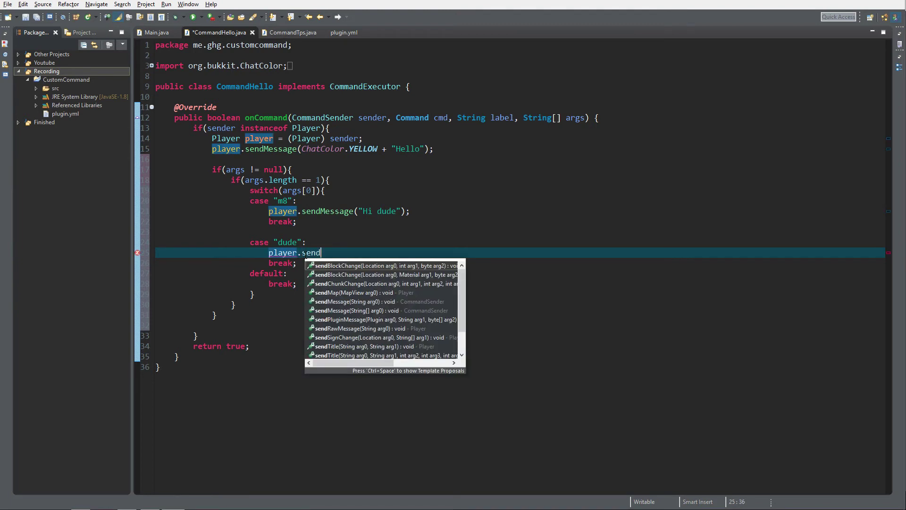
{"action": "key", "text": "Return"}
{"action": "type", "text": "\"Hi m"}
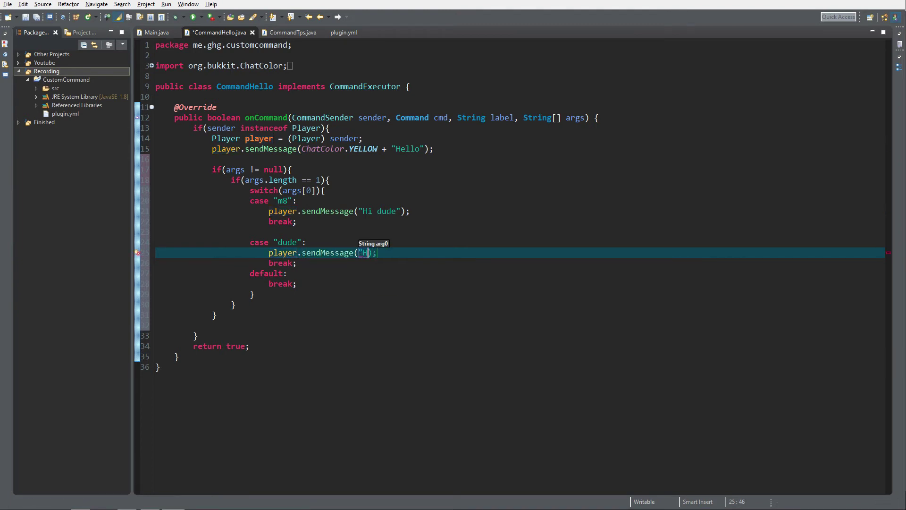
{"action": "type", "text": "8\""}
{"action": "left_click", "coordinate": [298, 273]}
{"action": "key", "text": "Return"}
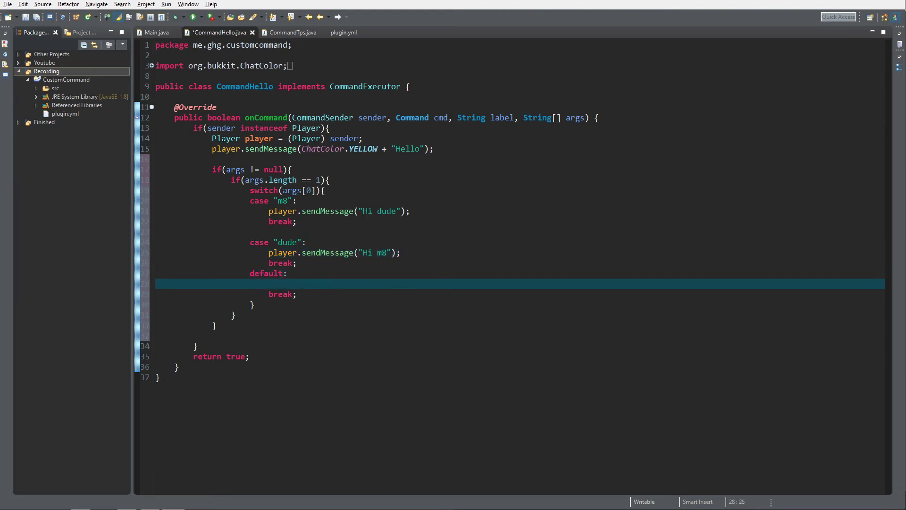
{"action": "left_click_drag", "start_coordinate": [211, 149], "coordinate": [440, 149]}
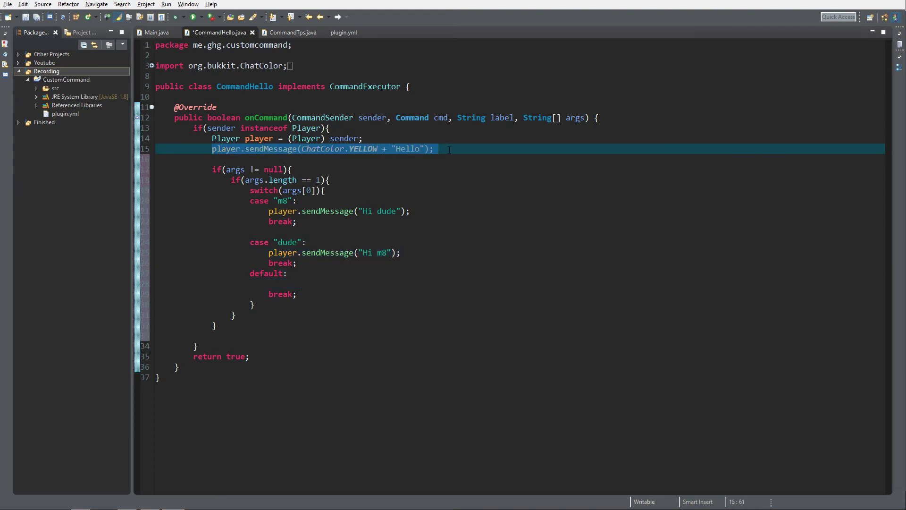
- Make the default case send "Invalid usage of /hello" and save CommandHello.java
{"action": "left_click", "coordinate": [297, 284]}
{"action": "type", "text": "pl"}
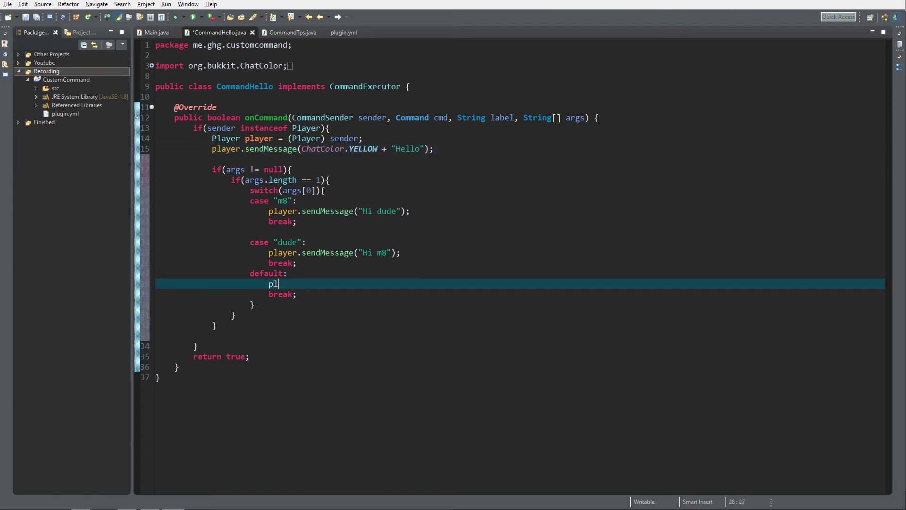
{"action": "type", "text": "ayer.sendme"}
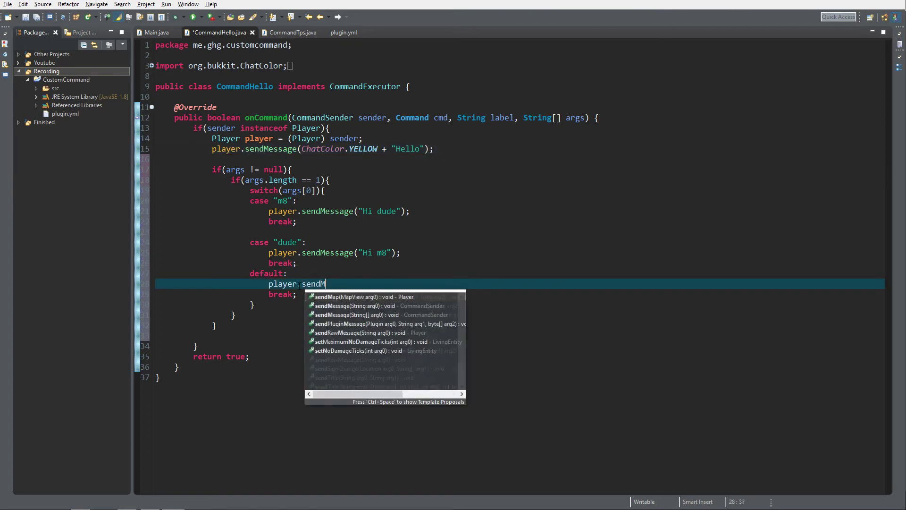
{"action": "key", "text": "Return"}
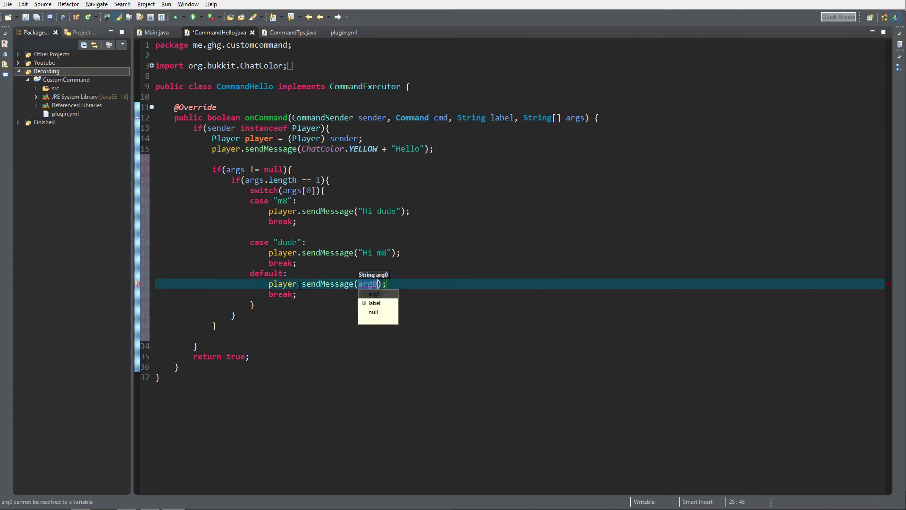
{"action": "type", "text": "\""}
{"action": "type", "text": "Invalid "}
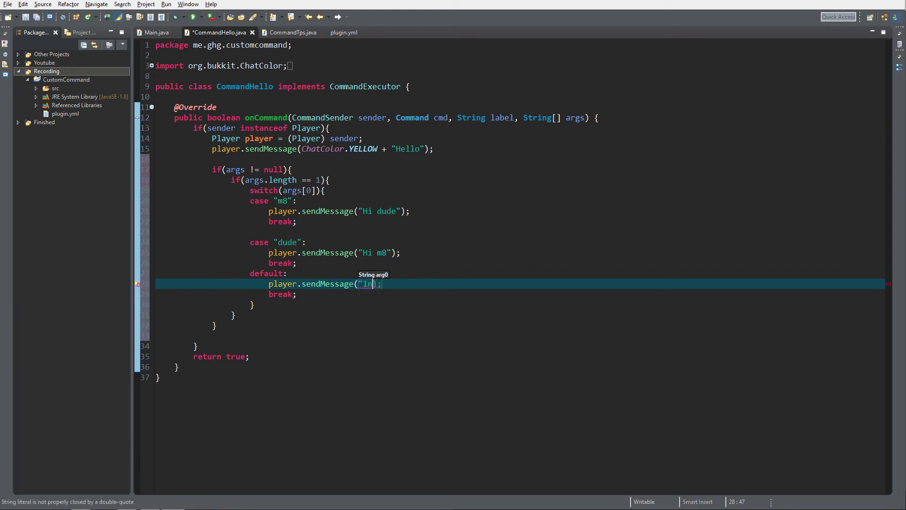
{"action": "type", "text": "usage of /hell"}
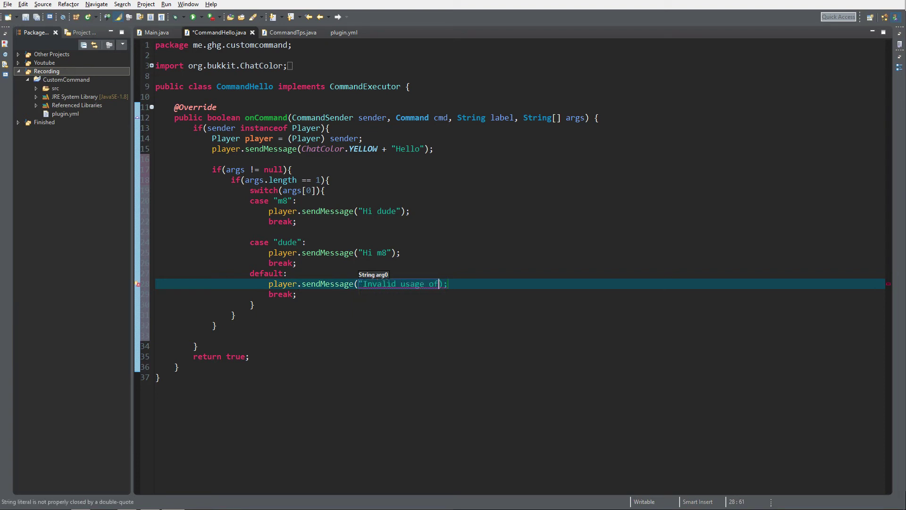
{"action": "type", "text": "o\""}
{"action": "key", "text": "ctrl+s"}
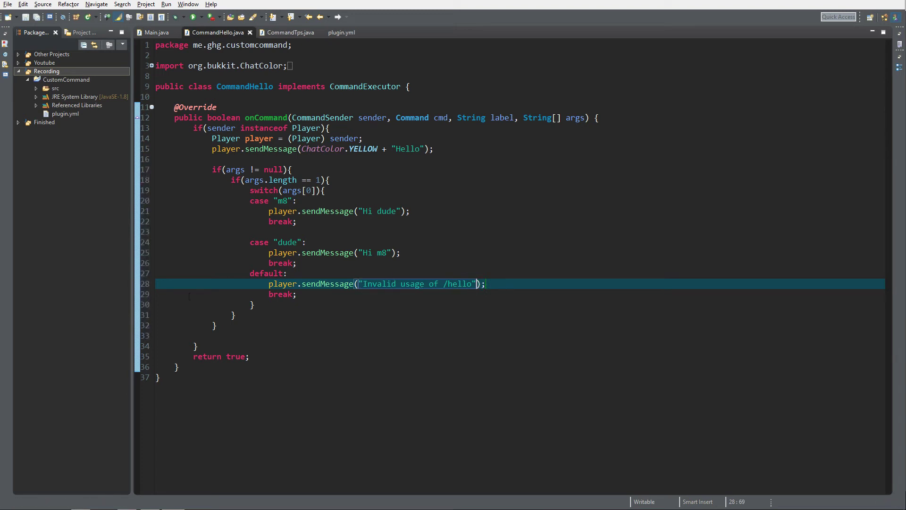
{"action": "left_click_drag", "start_coordinate": [211, 149], "coordinate": [439, 149]}
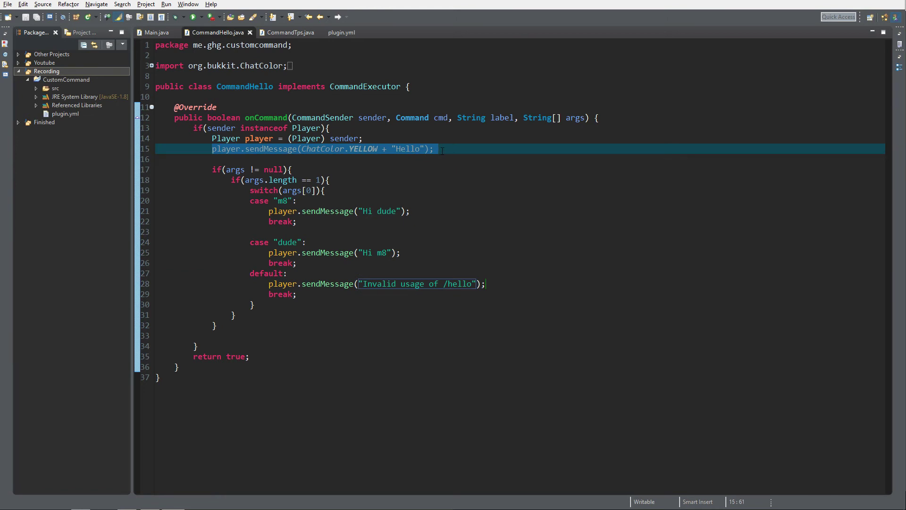
- Remove the blank line and add an else branch after args != null sending yellow Hello; save
{"action": "key", "text": "BackSpace"}
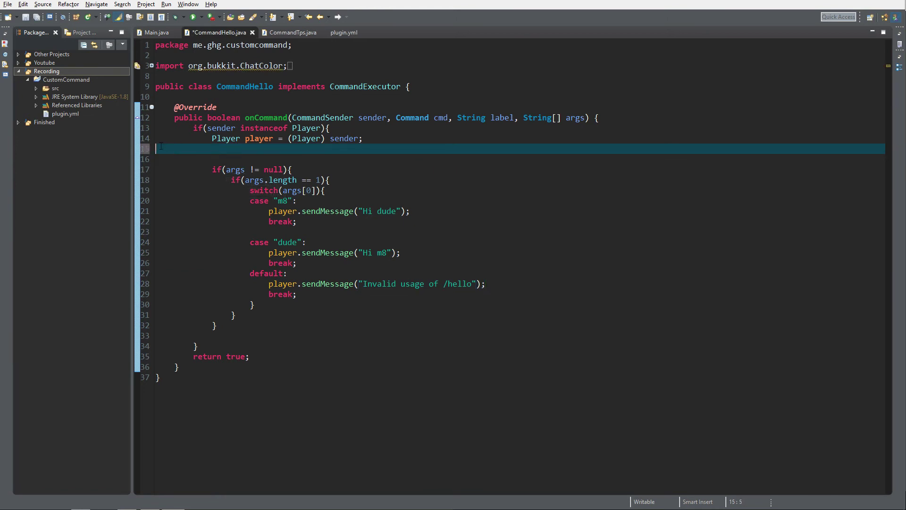
{"action": "key", "text": "BackSpace"}
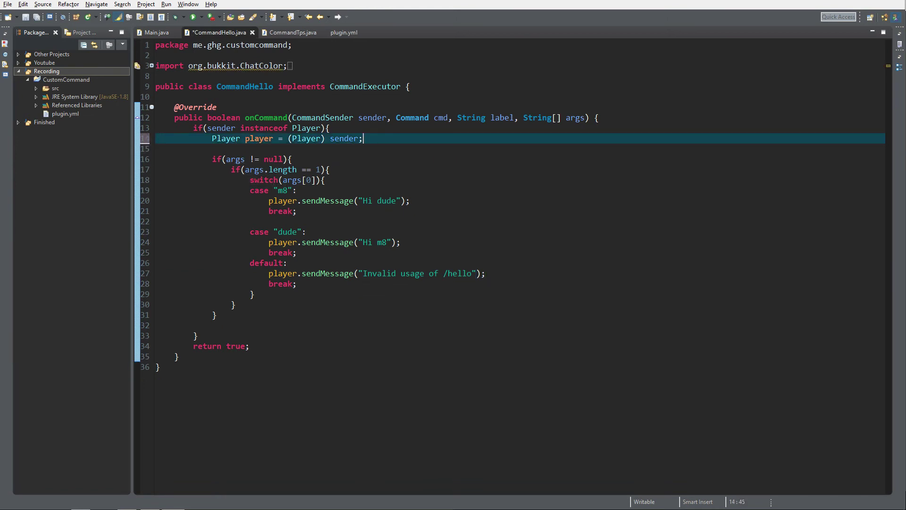
{"action": "left_click", "coordinate": [331, 169]}
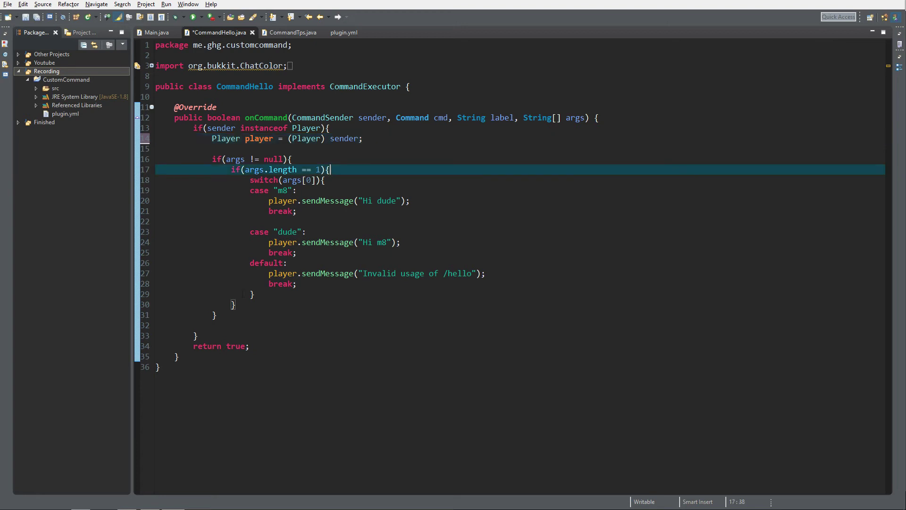
{"action": "left_click", "coordinate": [296, 159]}
{"action": "left_click", "coordinate": [218, 314]}
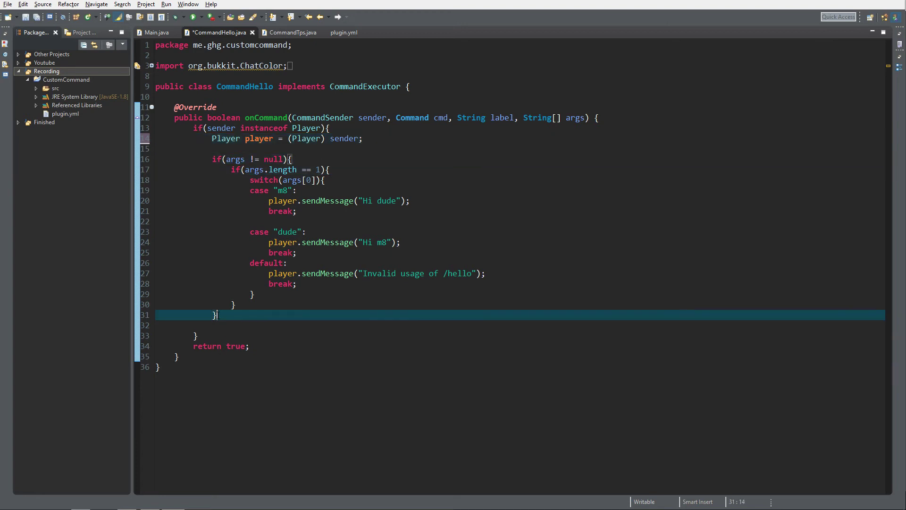
{"action": "type", "text": " else {"}
{"action": "key", "text": "Return"}
{"action": "type", "text": "player.sendMessage(ChatColor.YELLOW + \"Hello\");"}
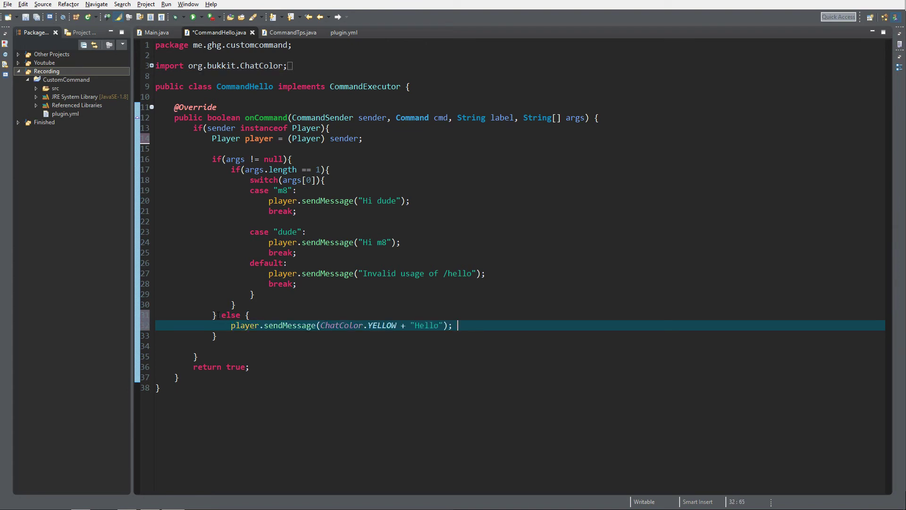
{"action": "key", "text": "ctrl+s"}
{"action": "left_click", "coordinate": [293, 158]}
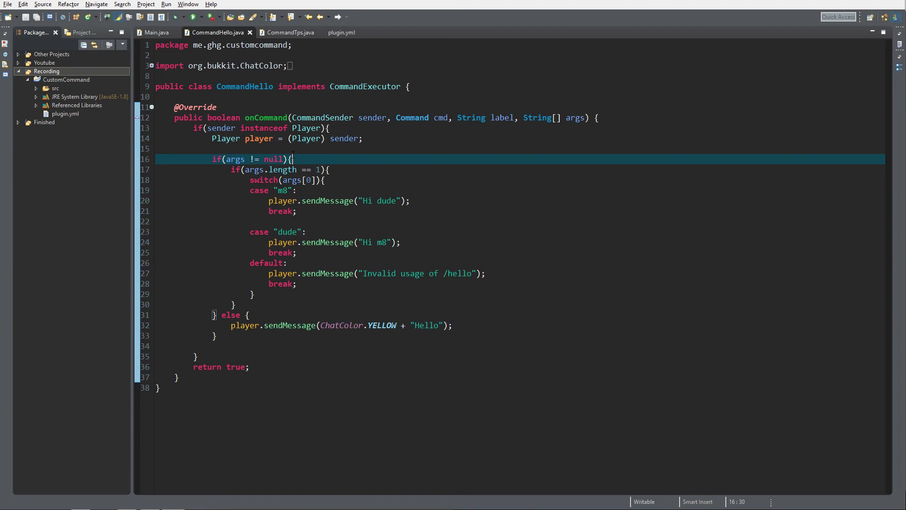
{"action": "left_click", "coordinate": [213, 315]}
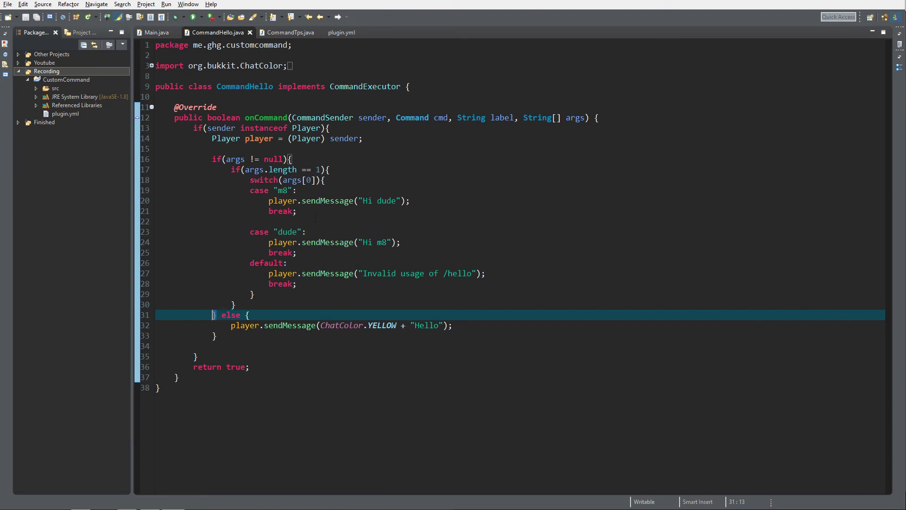
{"action": "left_click", "coordinate": [293, 159]}
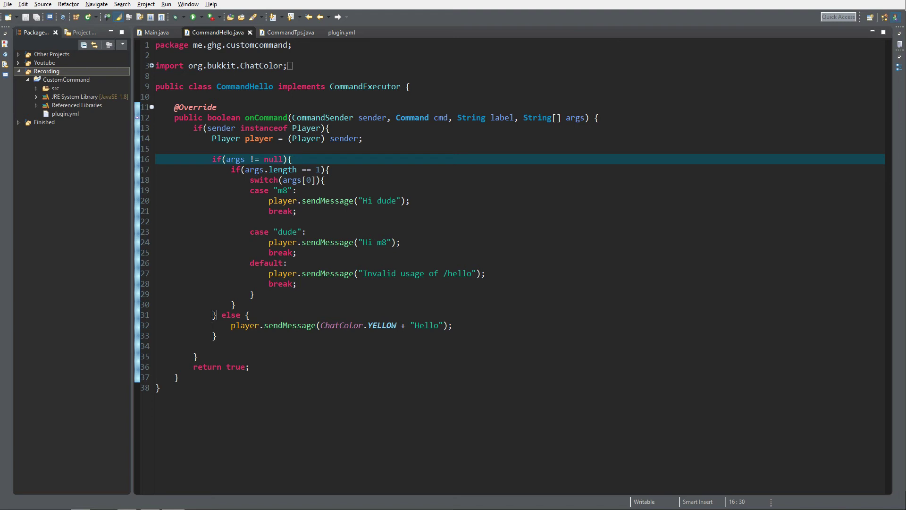
{"action": "left_click", "coordinate": [214, 315]}
{"action": "left_click", "coordinate": [295, 159]}
{"action": "left_click", "coordinate": [214, 315]}
{"action": "left_click", "coordinate": [295, 159]}
{"action": "left_click", "coordinate": [215, 314]}
{"action": "double_click", "coordinate": [217, 159]}
{"action": "left_click", "coordinate": [234, 314]}
{"action": "double_click", "coordinate": [234, 314]}
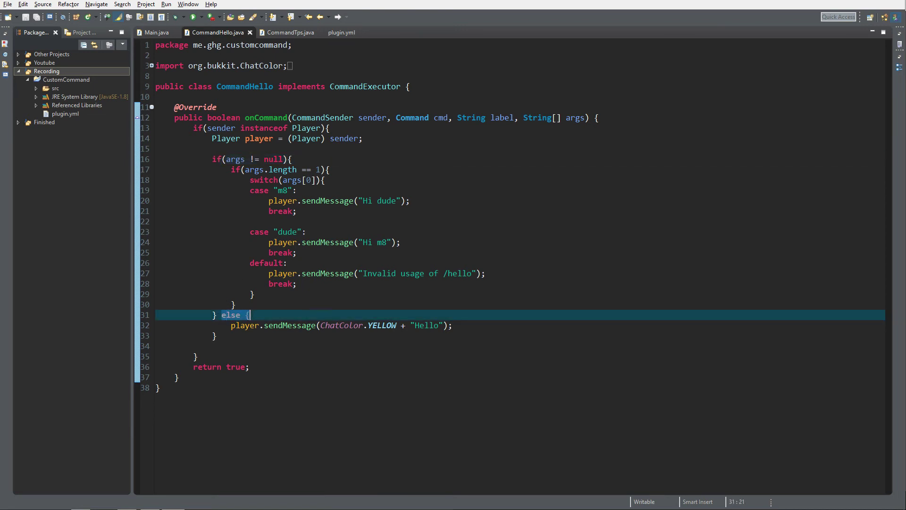
{"action": "left_click", "coordinate": [321, 325]}
{"action": "left_click_drag", "start_coordinate": [321, 326], "coordinate": [453, 325]}
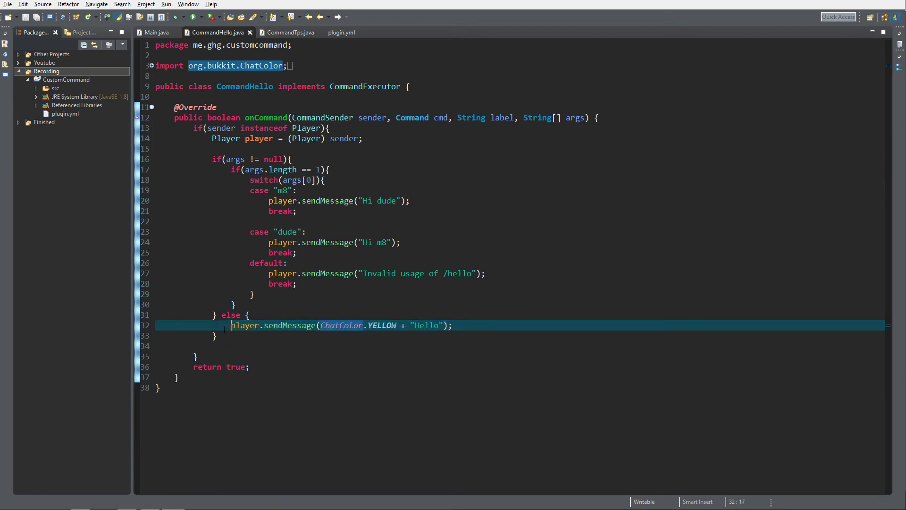
{"action": "left_click", "coordinate": [244, 325]}
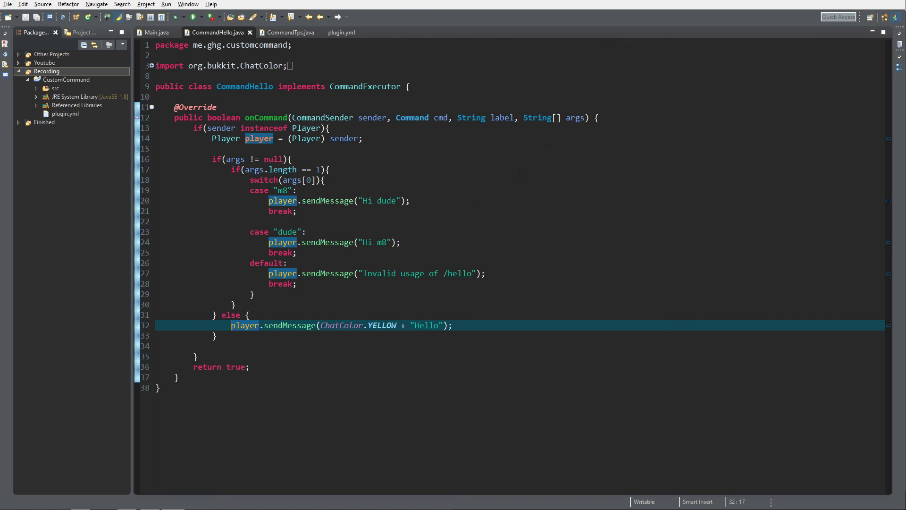
{"action": "key", "text": "shift+End"}
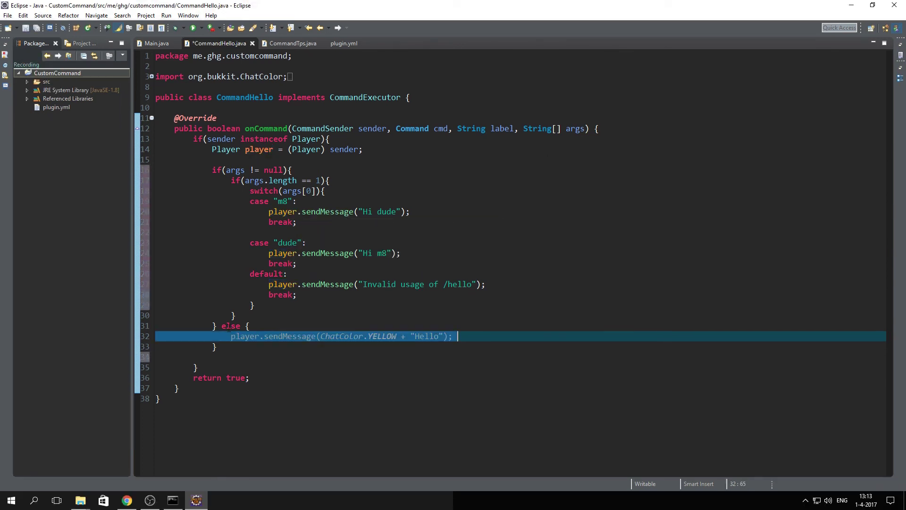
- Delete the if(args != null){ line and the '} else {' text
{"action": "key", "text": "alt+F11"}
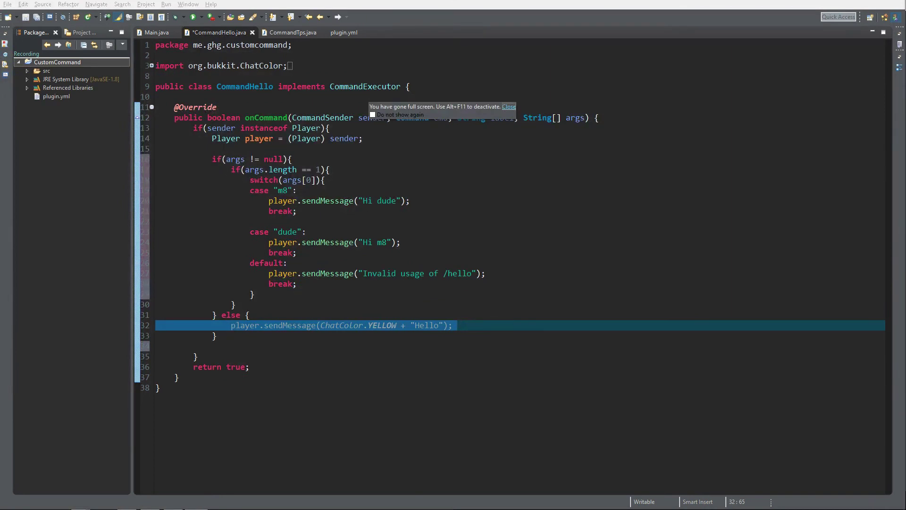
{"action": "left_click", "coordinate": [293, 159]}
{"action": "left_click_drag", "start_coordinate": [212, 159], "coordinate": [293, 158]}
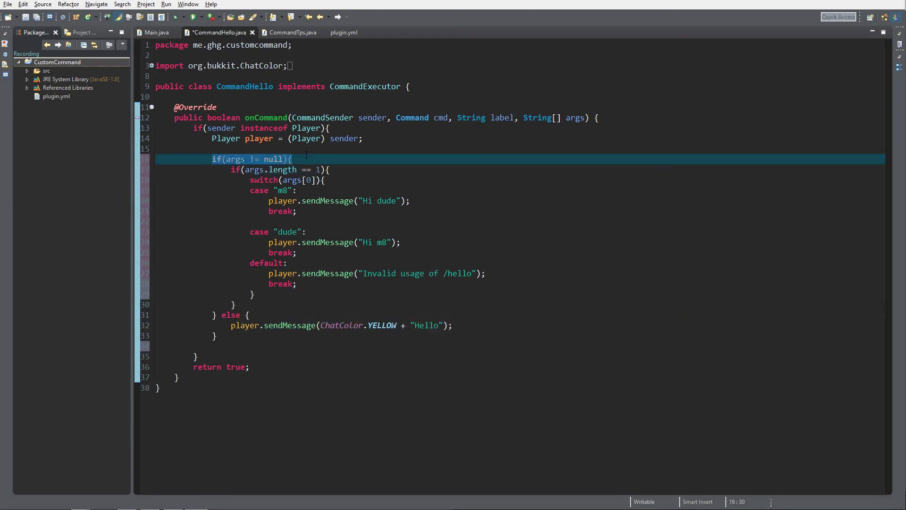
{"action": "key", "text": "Delete"}
{"action": "key", "text": "BackSpace"}
{"action": "key", "text": "BackSpace"}
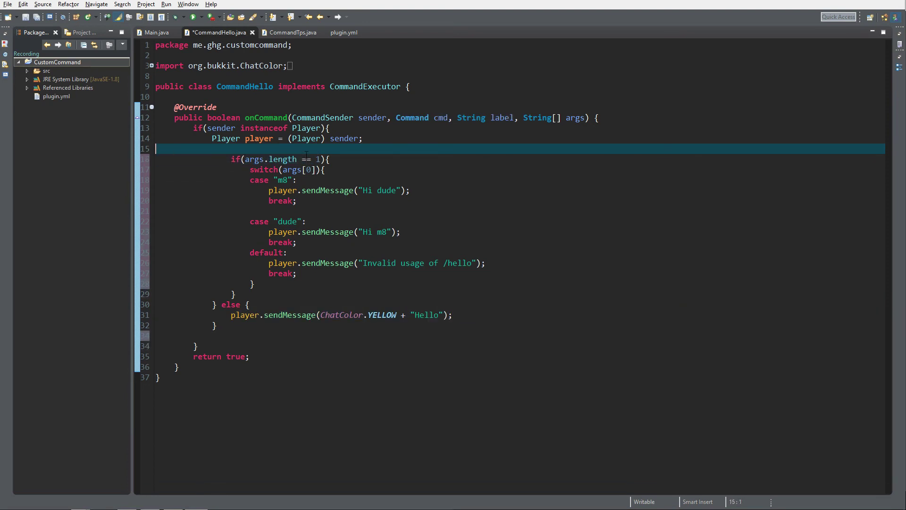
{"action": "left_click_drag", "start_coordinate": [249, 305], "coordinate": [212, 305]}
{"action": "key", "text": "Delete"}
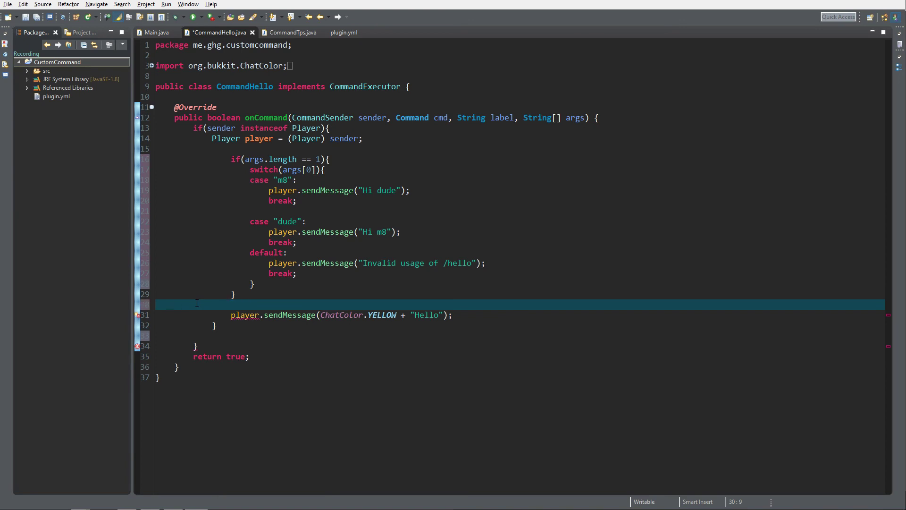
{"action": "key", "text": "BackSpace"}
{"action": "key", "text": "BackSpace"}
{"action": "key", "text": "BackSpace"}
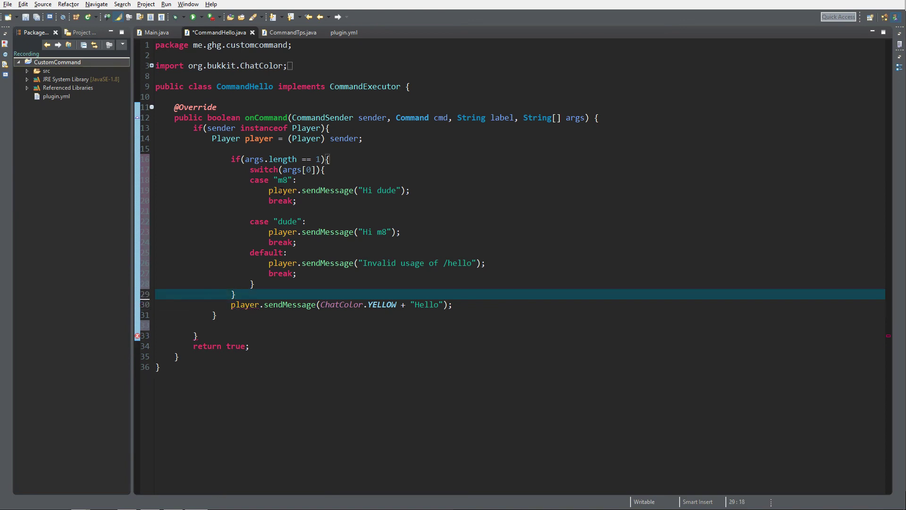
- Attach the yellow Hello else branch to the args.length == 1 block, close it, and save
{"action": "left_click_drag", "start_coordinate": [231, 159], "coordinate": [330, 158]}
{"action": "left_click", "coordinate": [330, 159]}
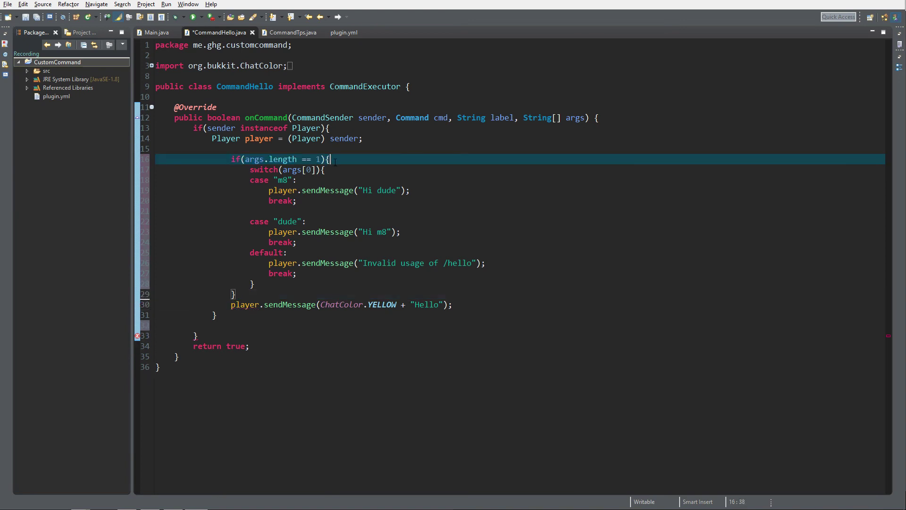
{"action": "left_click", "coordinate": [237, 294]}
{"action": "type", "text": "else {"}
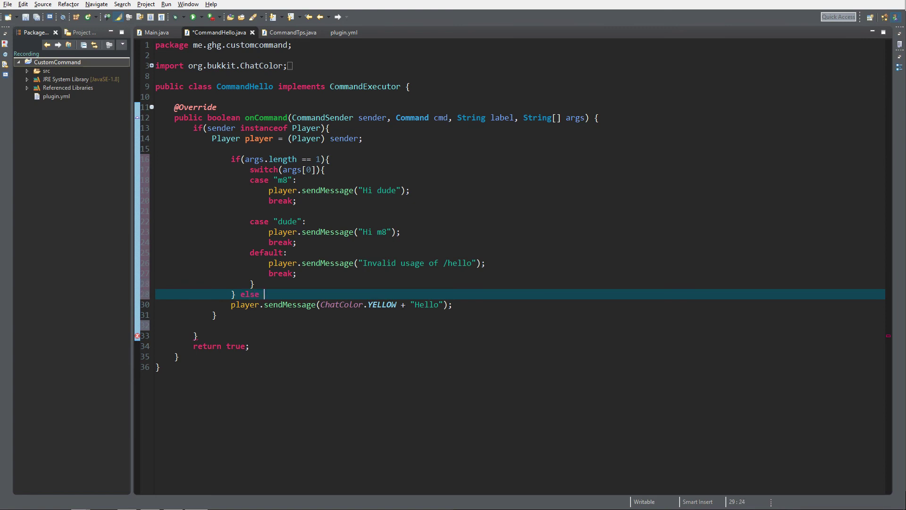
{"action": "left_click", "coordinate": [495, 313]}
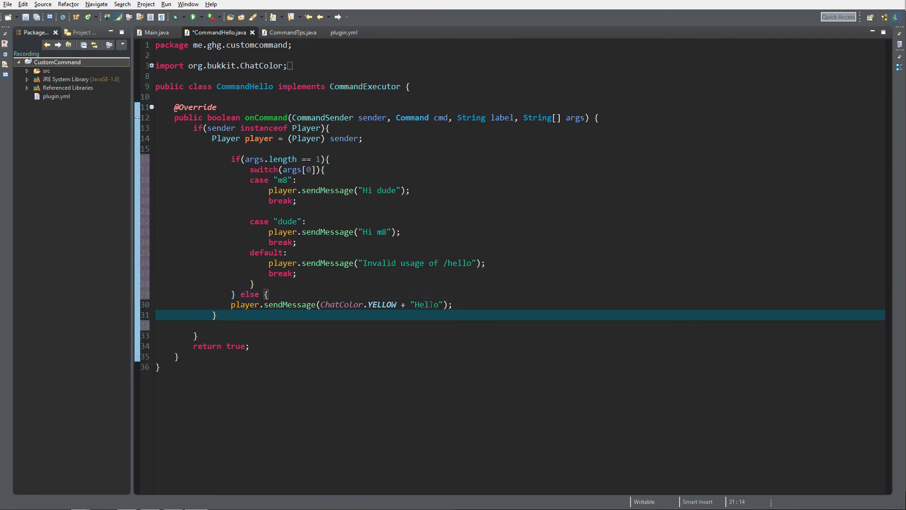
{"action": "key", "text": "Return"}
{"action": "type", "text": "}"}
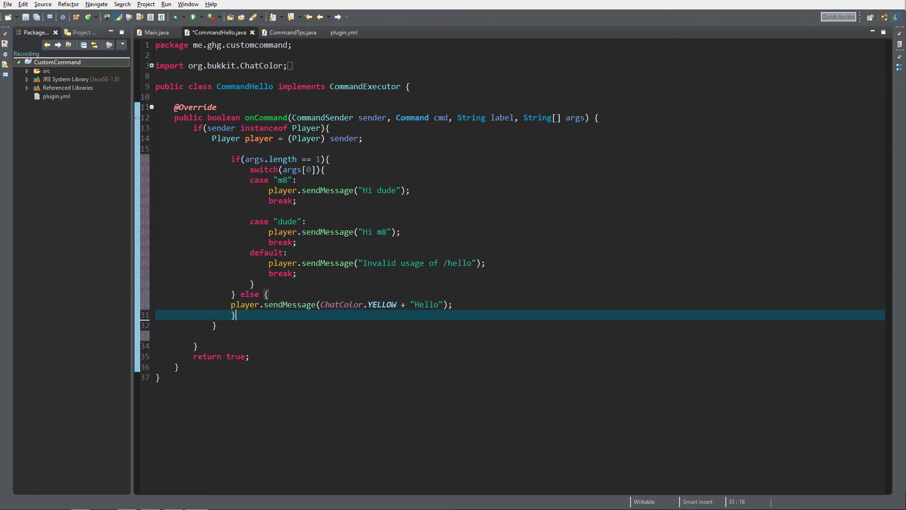
{"action": "key", "text": "ctrl+s"}
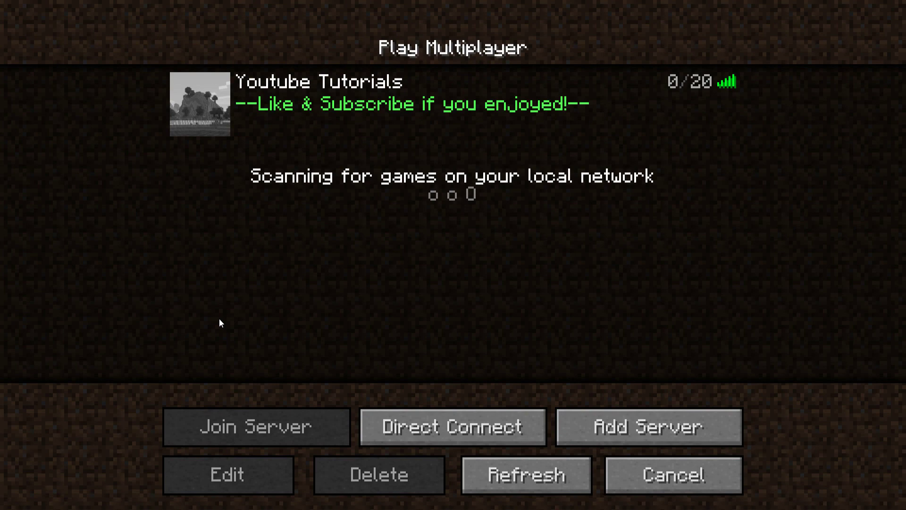
- Join the Youtube Tutorials server and run /hello, /hello dude and /hello m8 in chat
{"action": "left_click", "coordinate": [211, 105]}
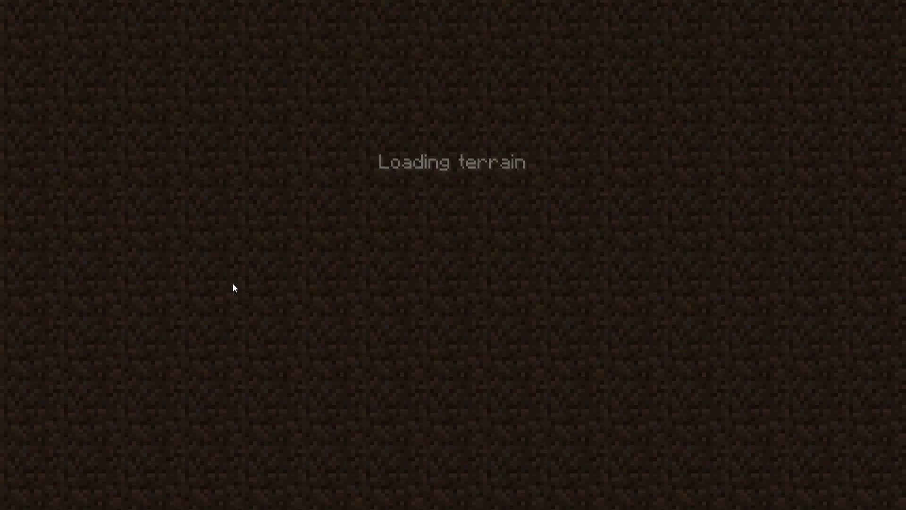
{"action": "type", "text": "/t"}
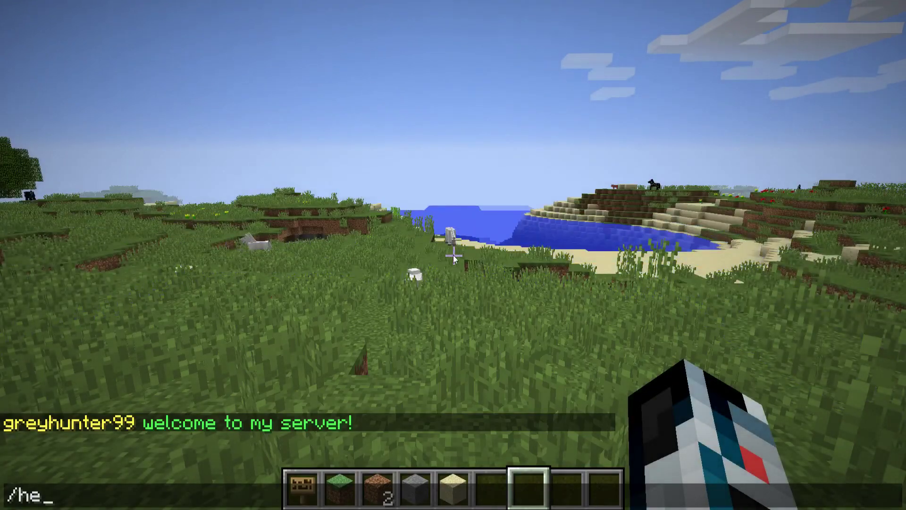
{"action": "type", "text": "Hello"}
{"action": "key", "text": "Return"}
{"action": "key", "text": "slash"}
{"action": "type", "text": "hello du"}
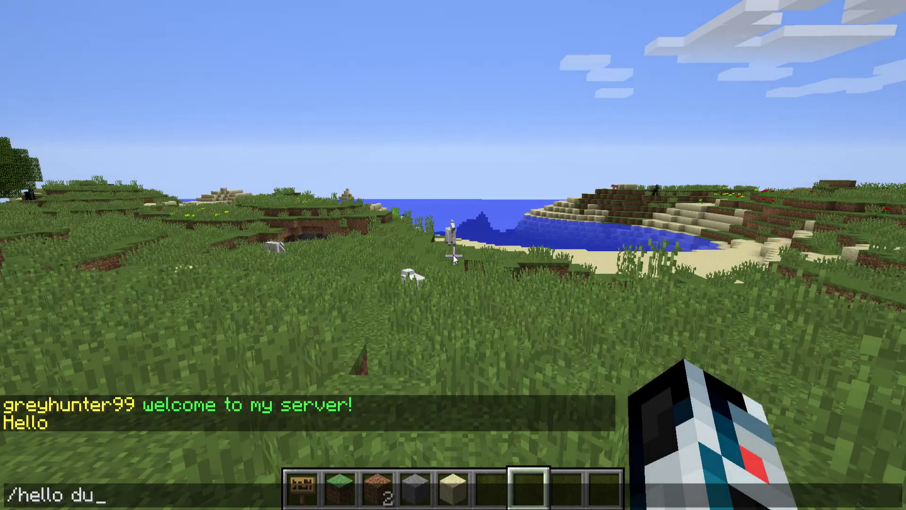
{"action": "type", "text": "de"}
{"action": "key", "text": "Return"}
{"action": "key", "text": "slash"}
{"action": "type", "text": "hel"}
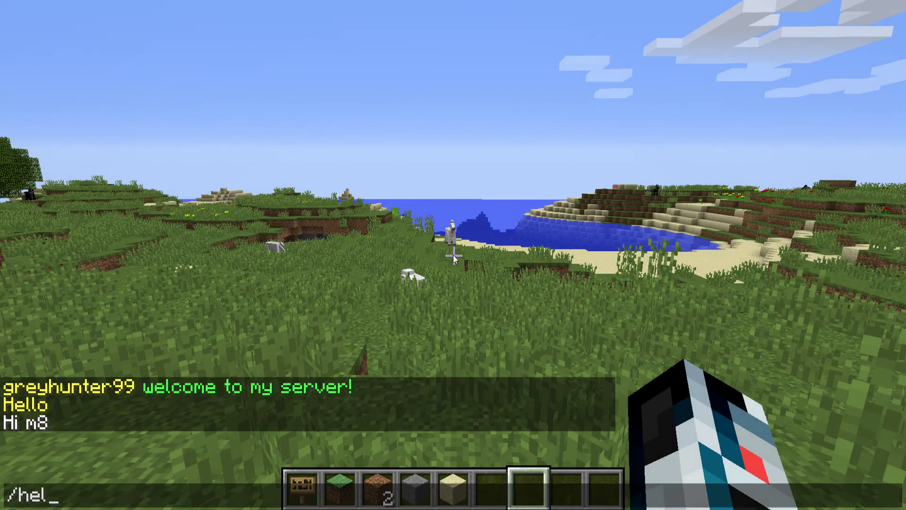
{"action": "type", "text": "lo m87"}
{"action": "key", "text": "BackSpace"}
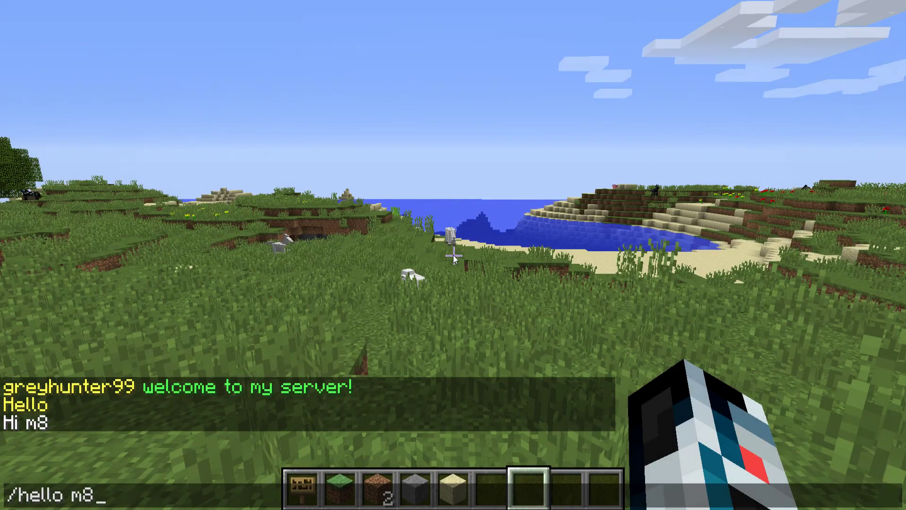
{"action": "key", "text": "Return"}
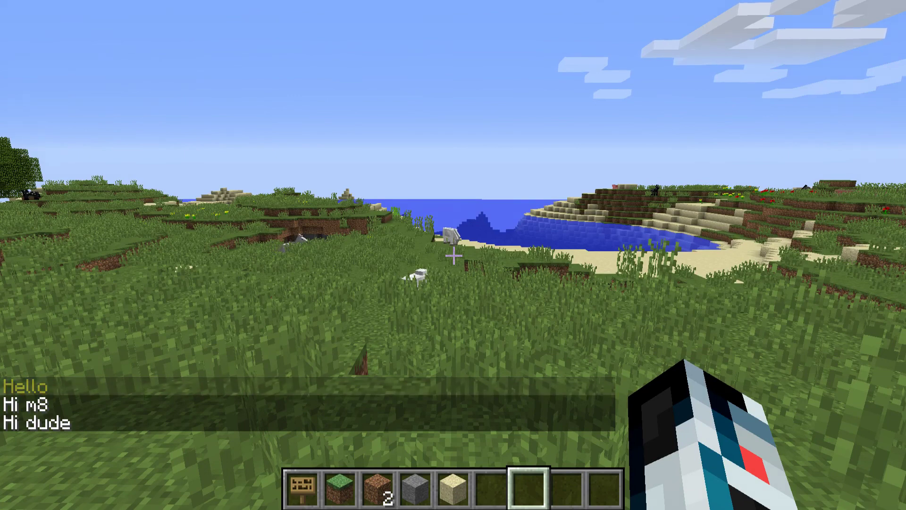